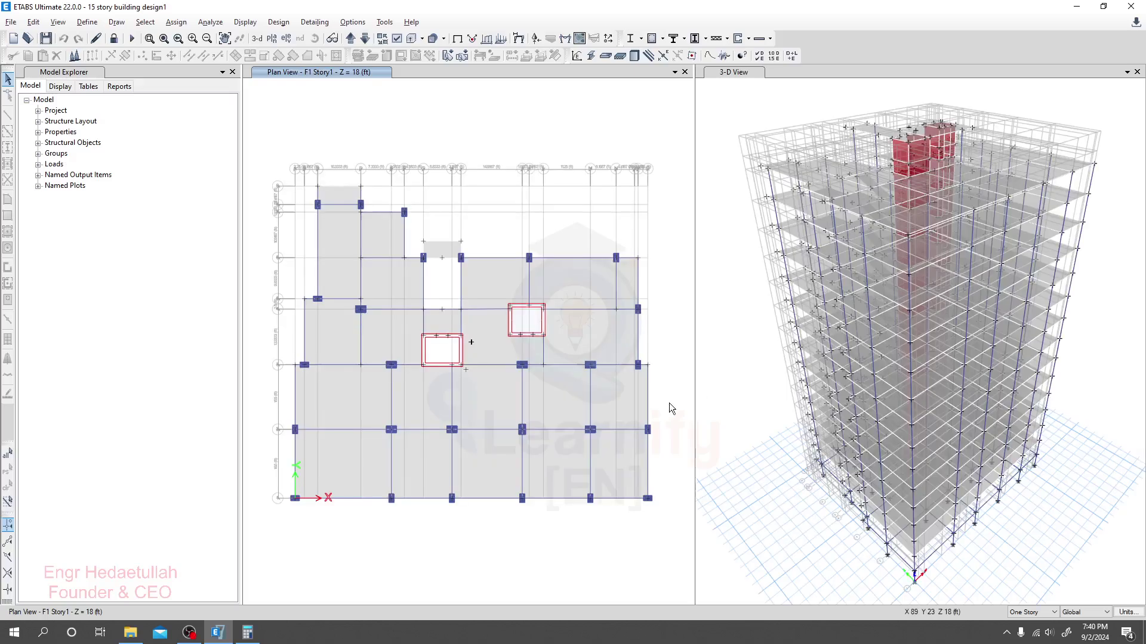
key(super+d)
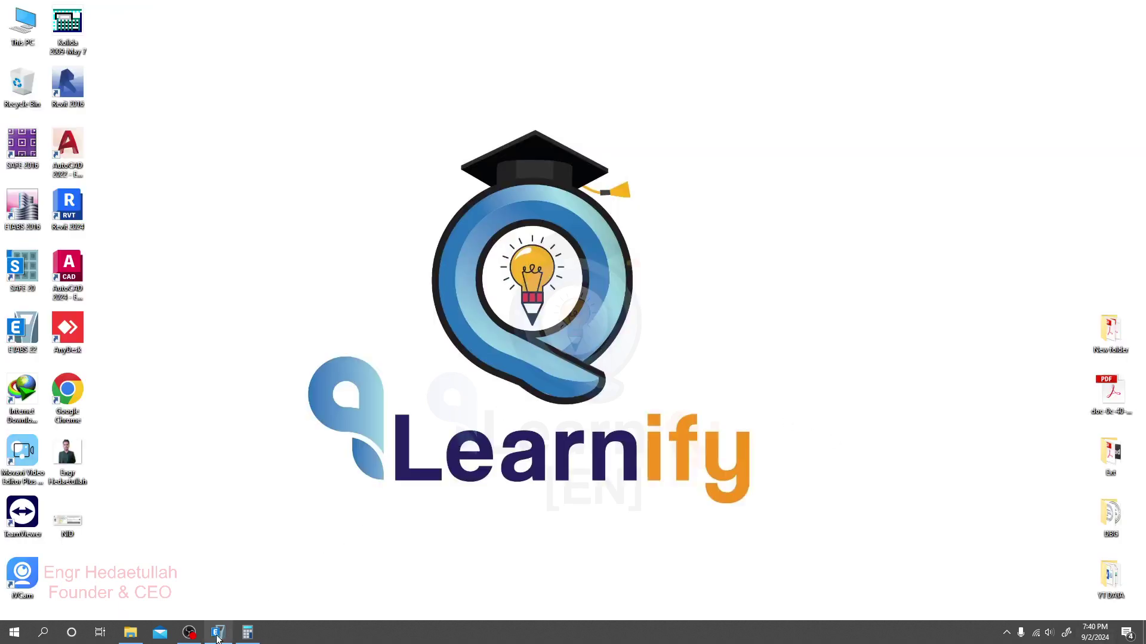
click(218, 633)
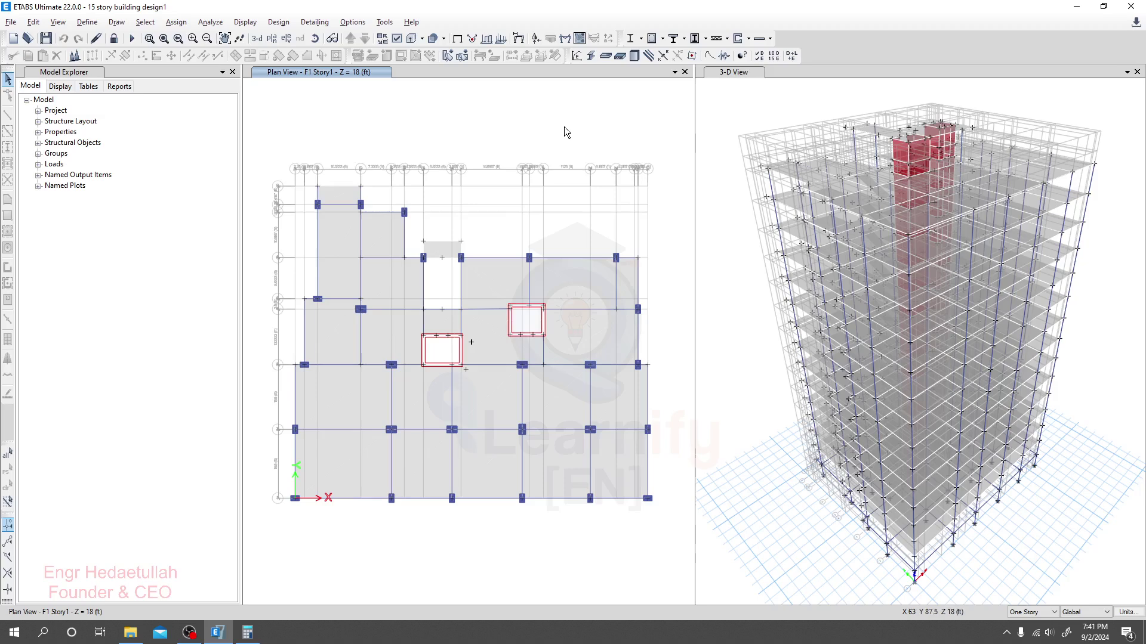
click(771, 39)
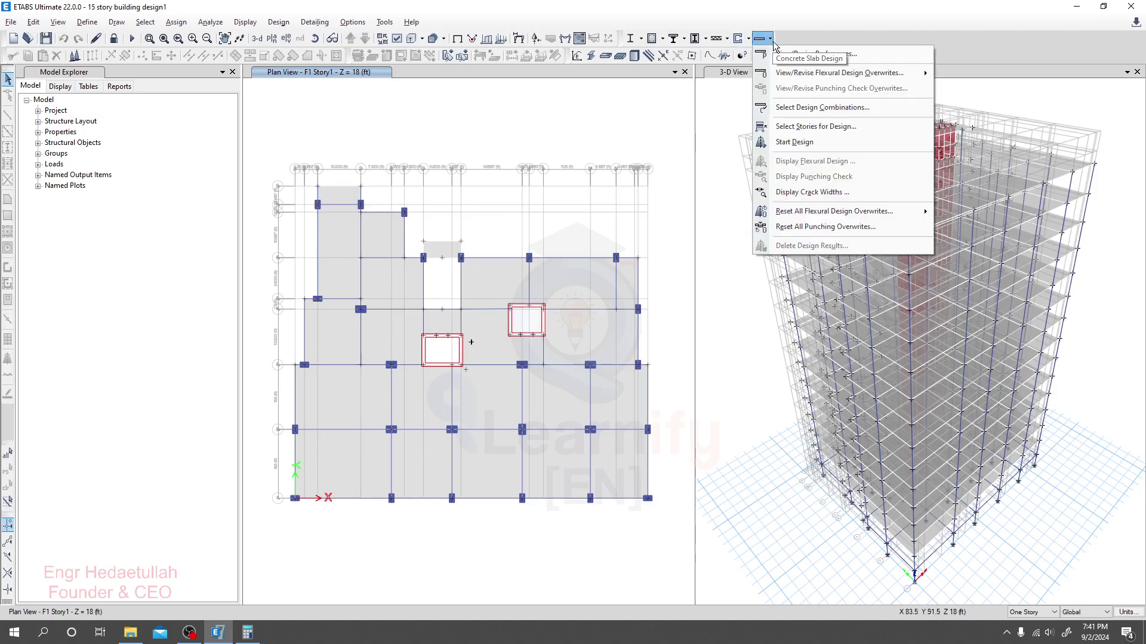
click(772, 42)
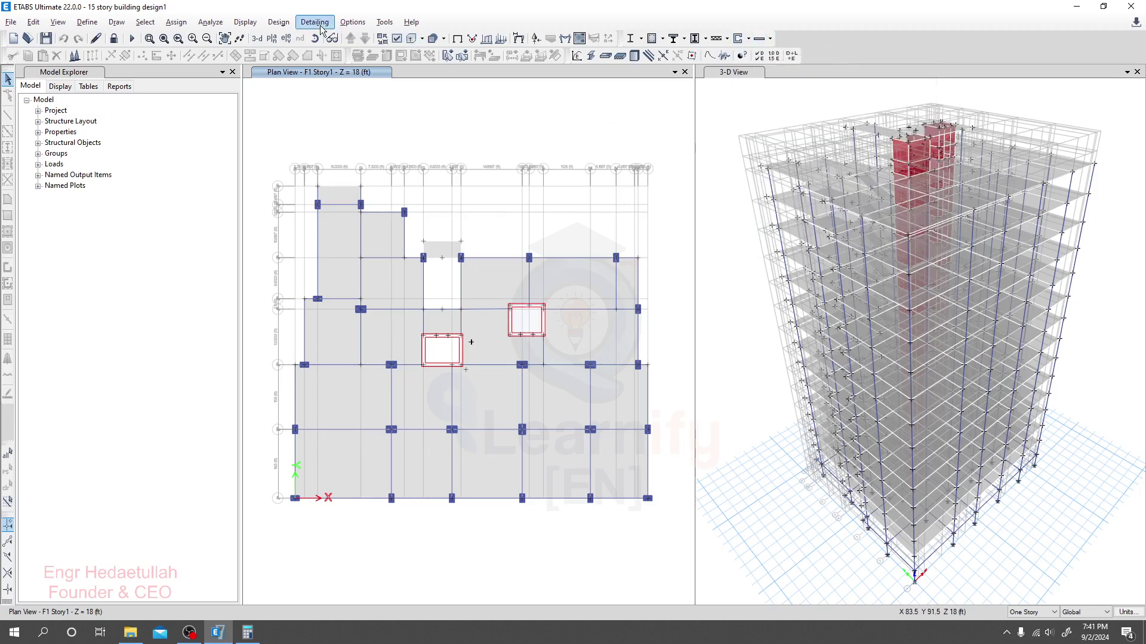
Review the concrete slab design preferences for ACI 318-19, covering the resistance factors, minimum slab cover and available design codes
click(278, 22)
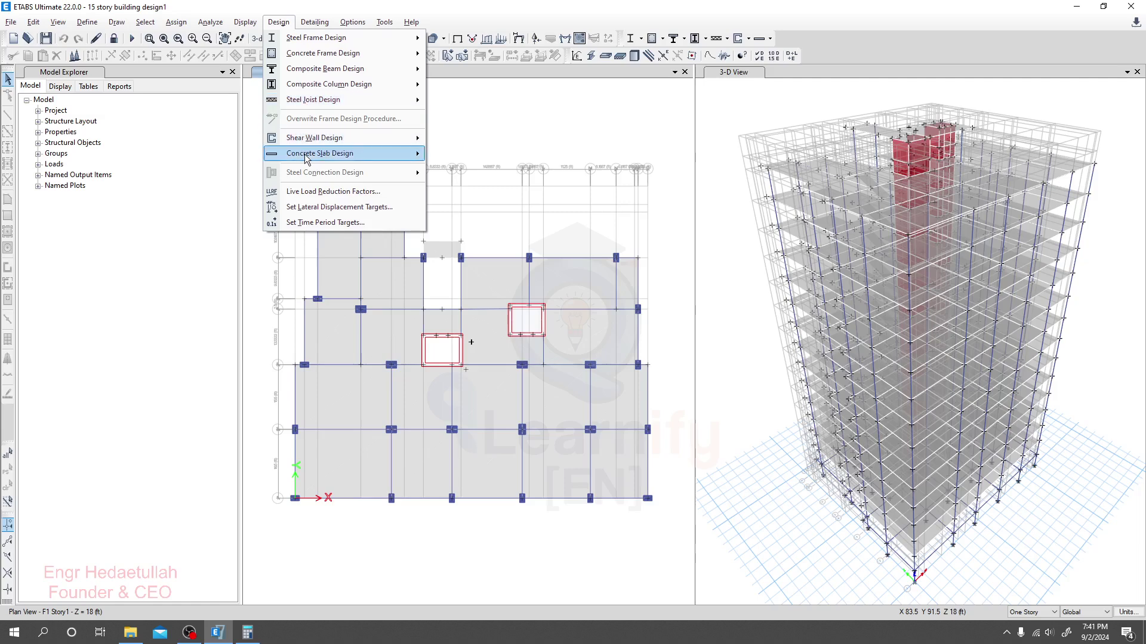
mouse_move(308, 156)
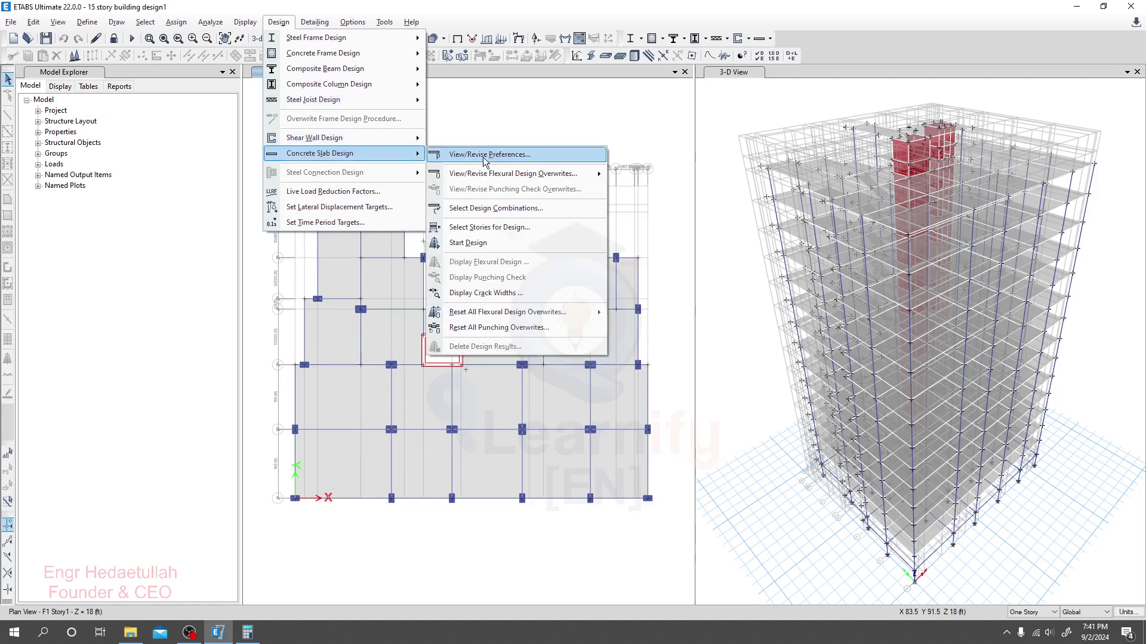
click(514, 158)
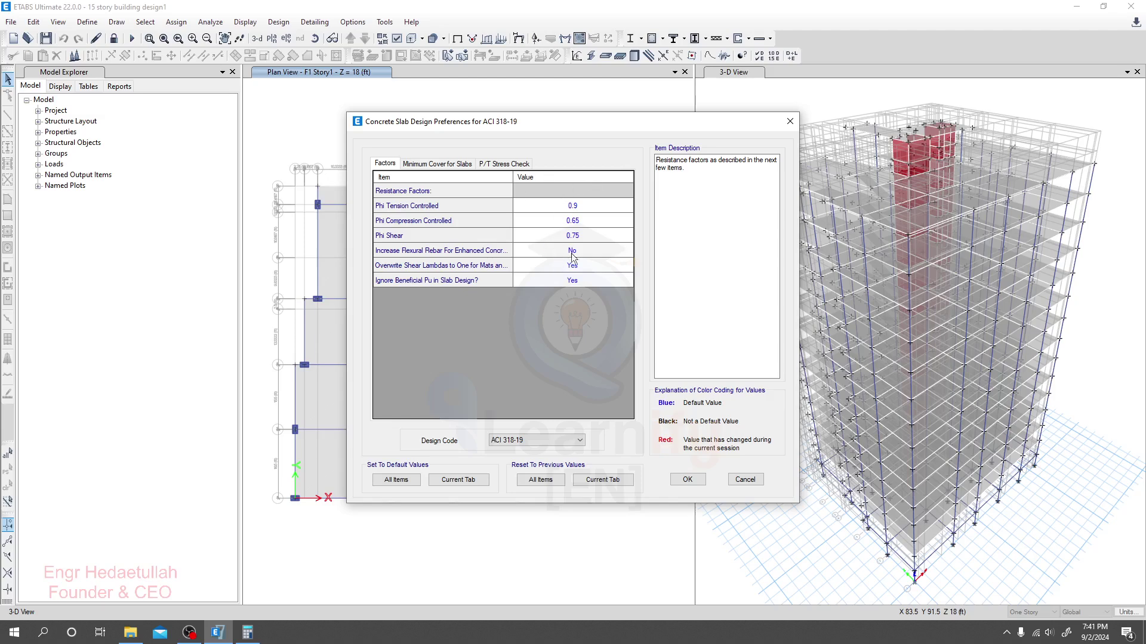
click(435, 170)
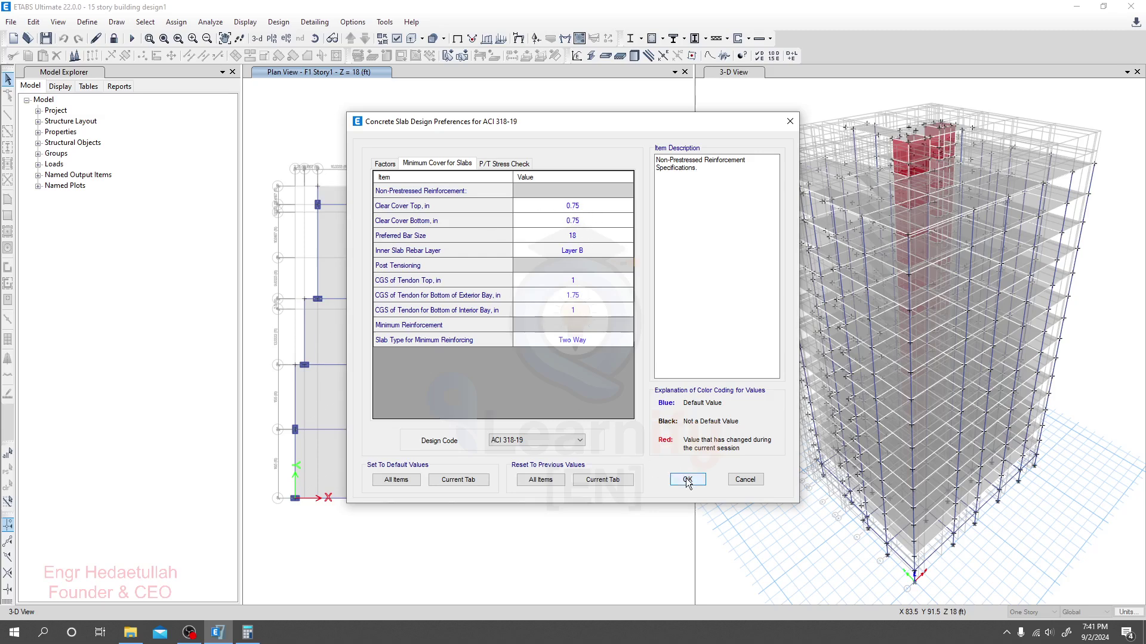
click(548, 443)
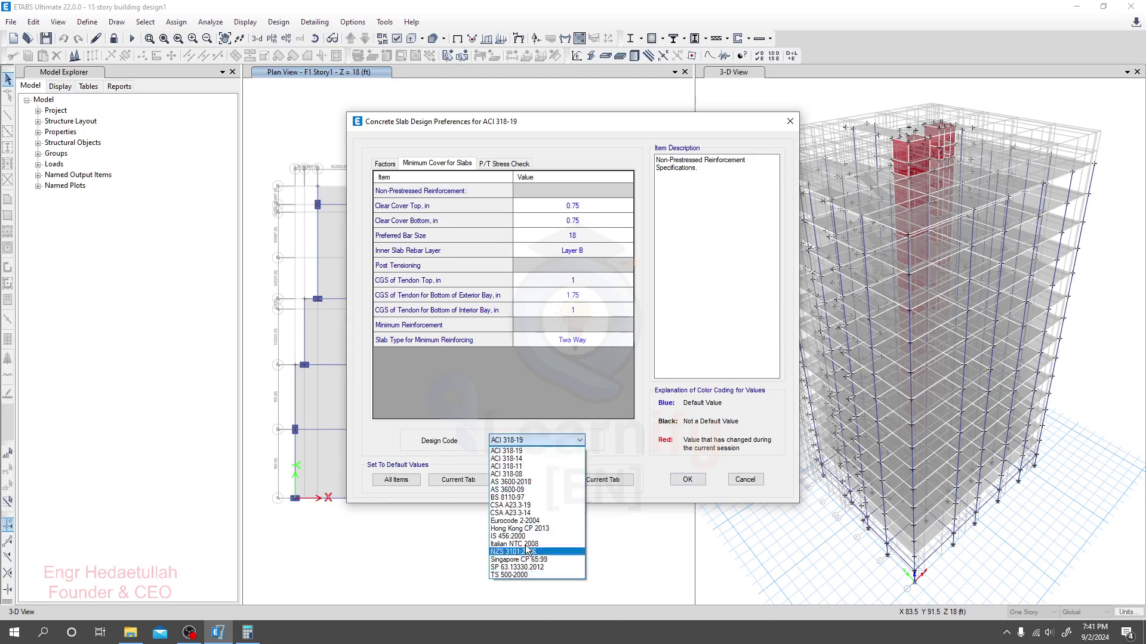
click(507, 451)
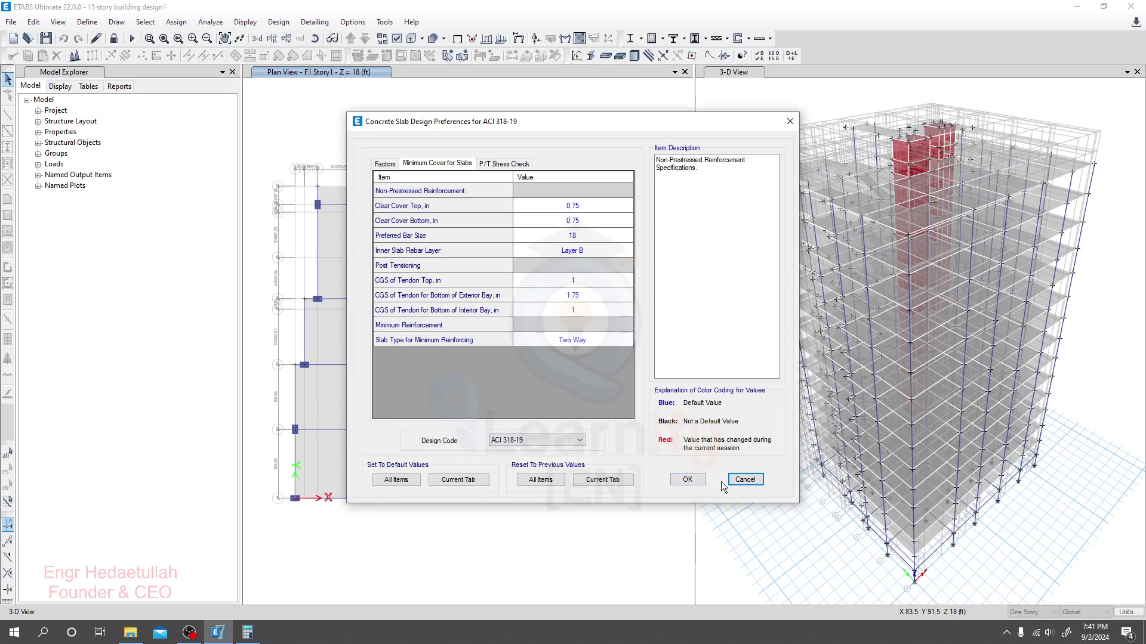
click(745, 480)
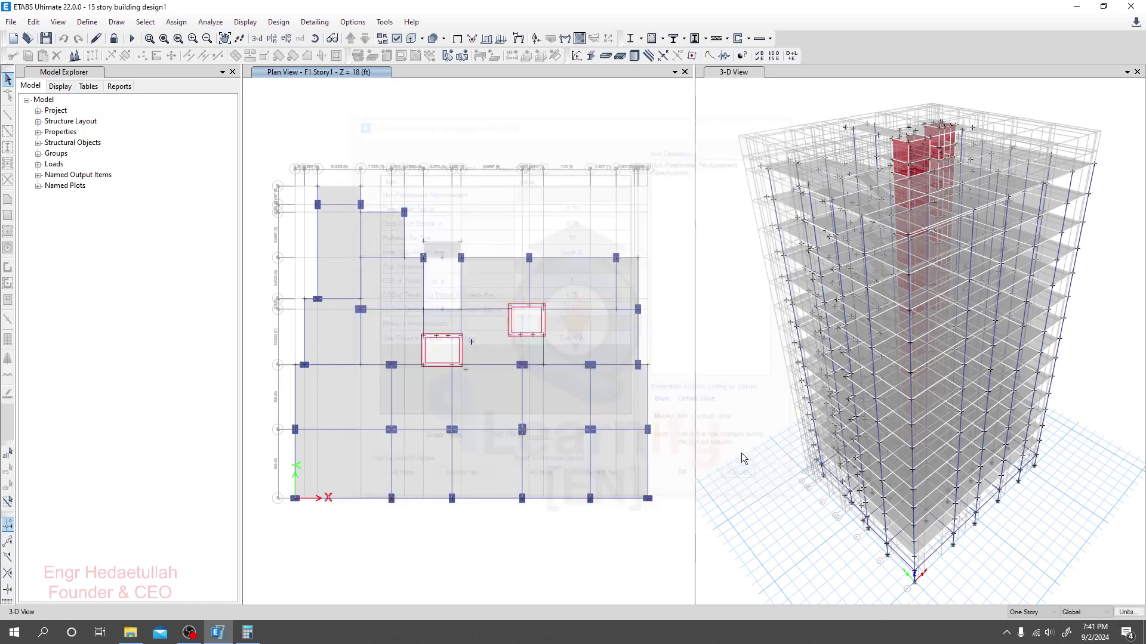
Add load combinations 1a through 7.4 to the design combinations for strip-based concrete slab design
click(770, 38)
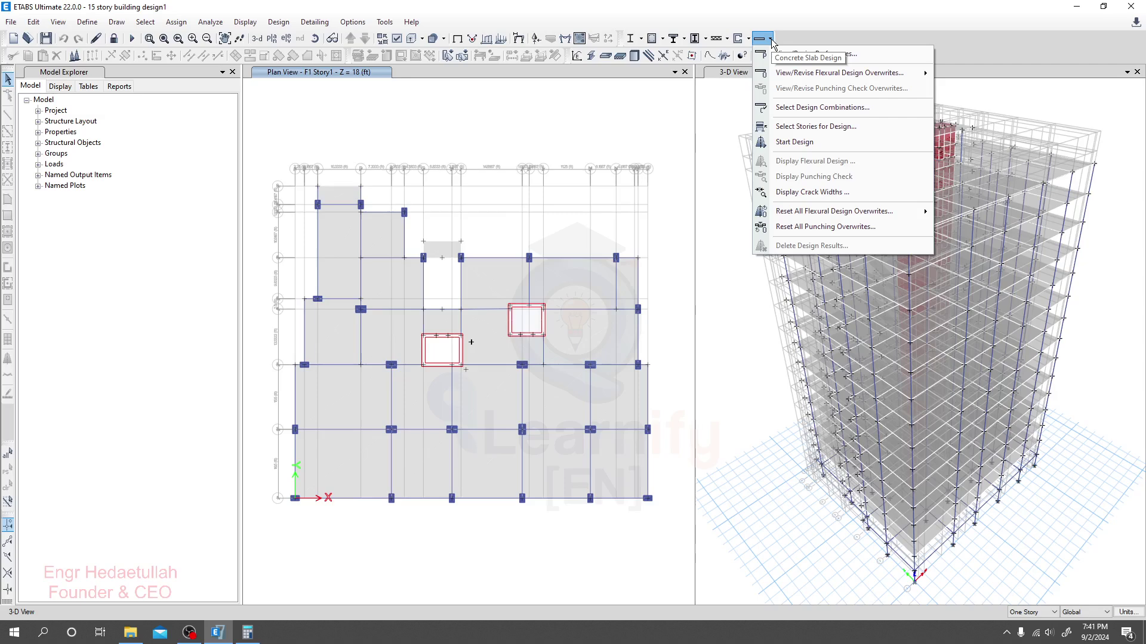
click(796, 109)
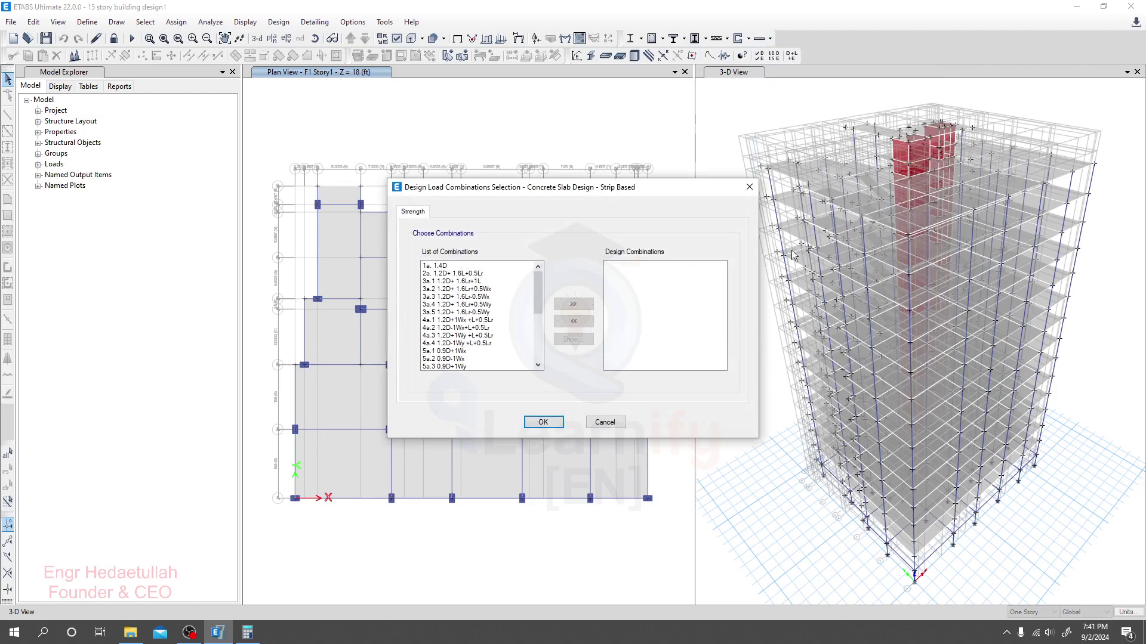
drag(441, 267, 503, 312)
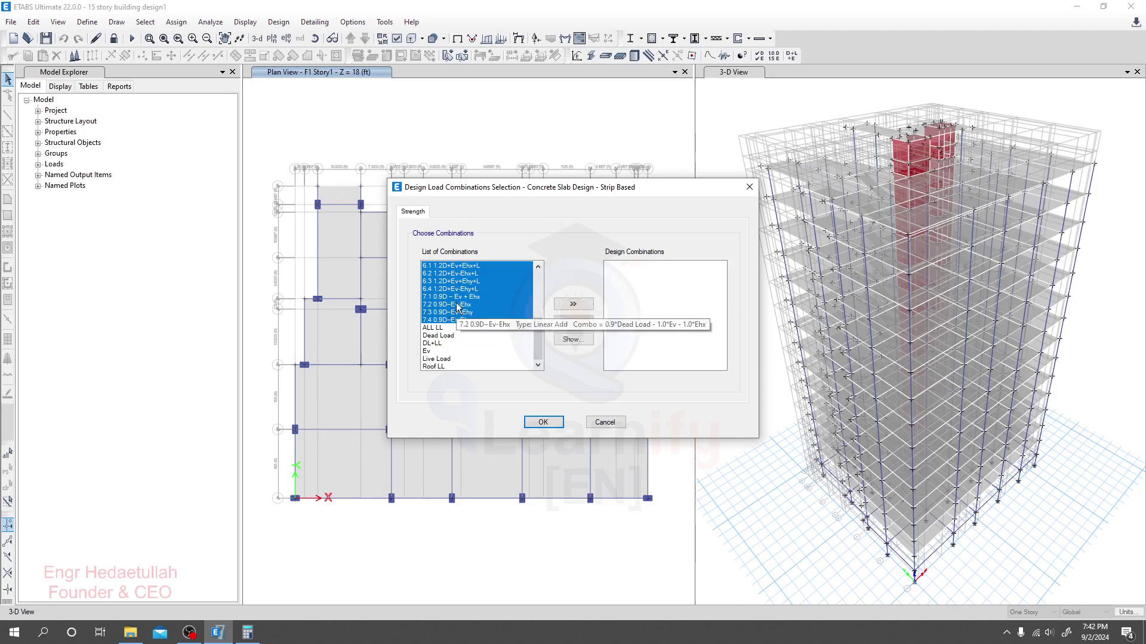
click(574, 304)
click(543, 422)
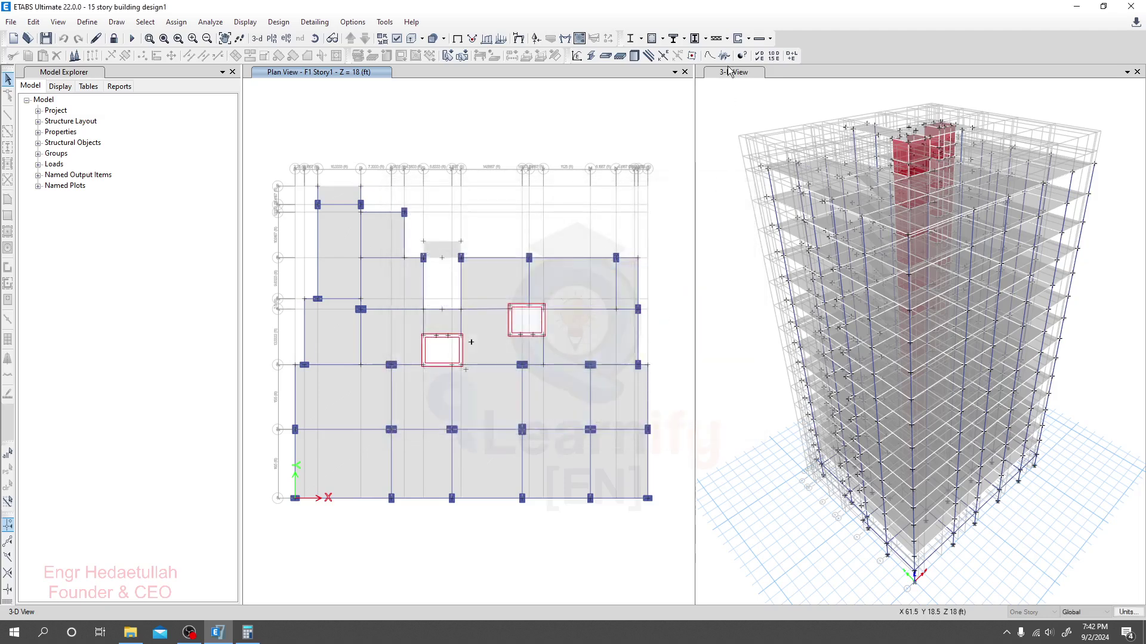
Select all stories for concrete slab design and run the design
click(769, 39)
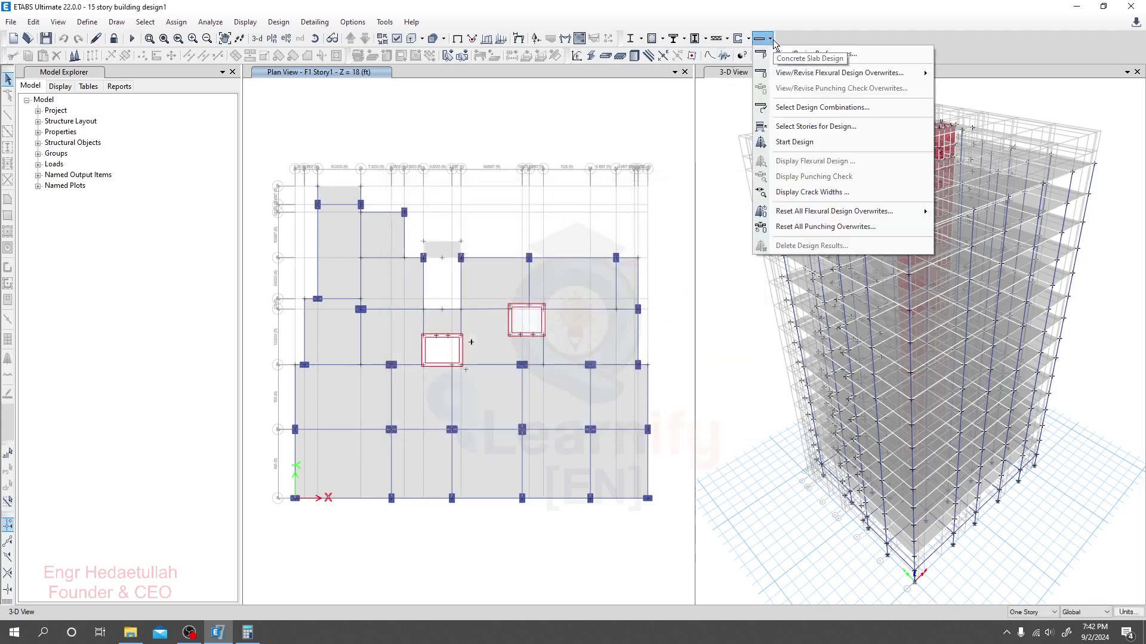
click(836, 127)
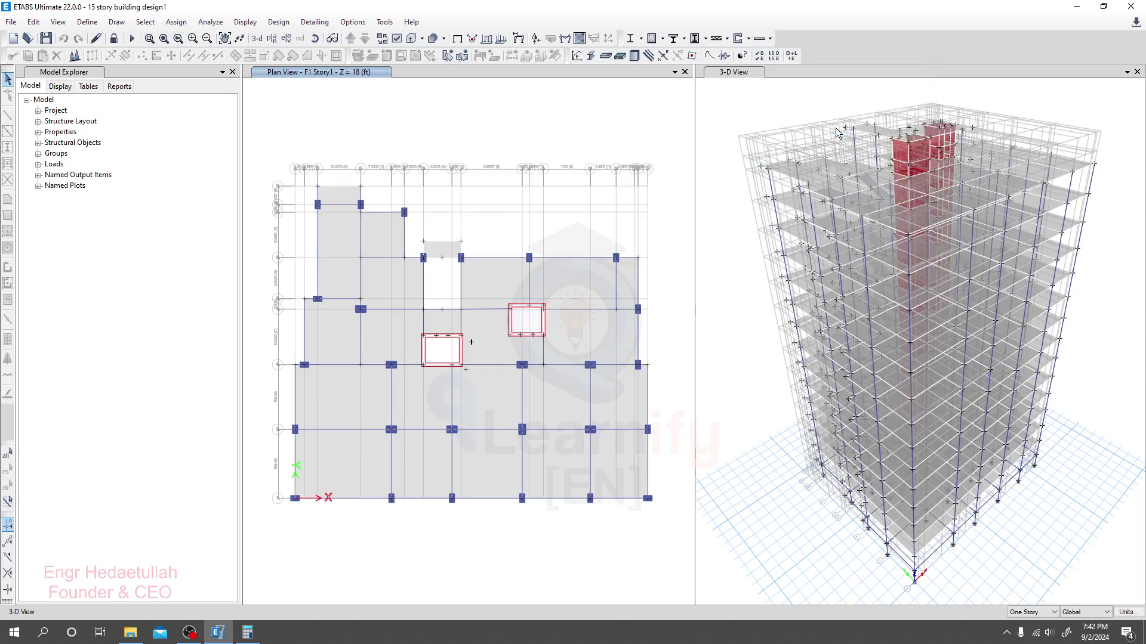
drag(546, 165, 436, 158)
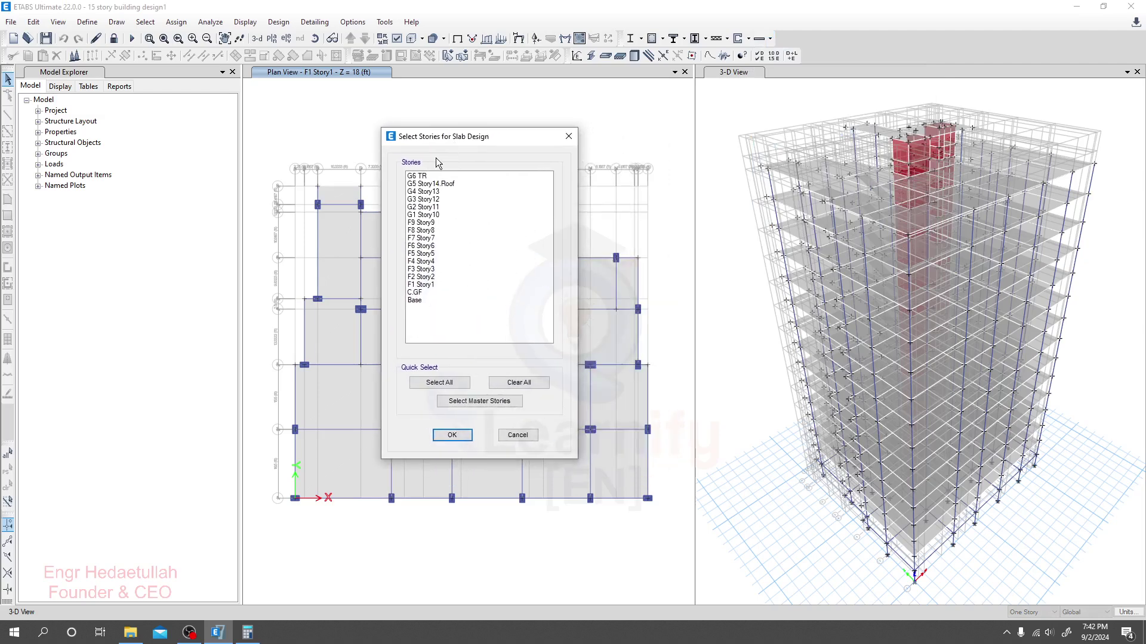
click(431, 286)
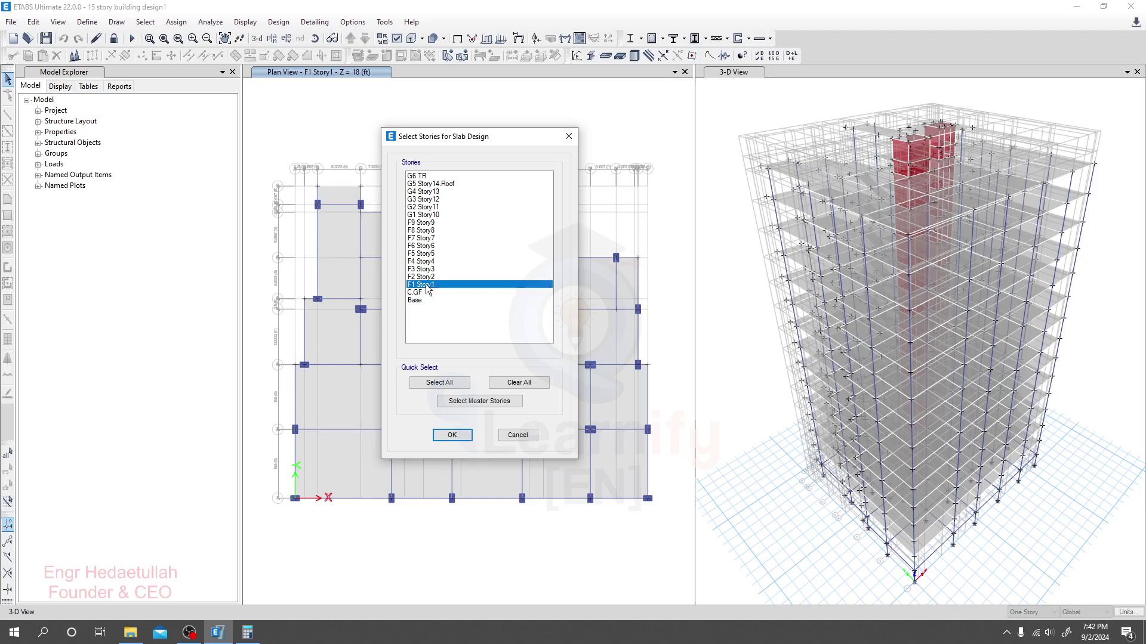
drag(430, 288, 449, 185)
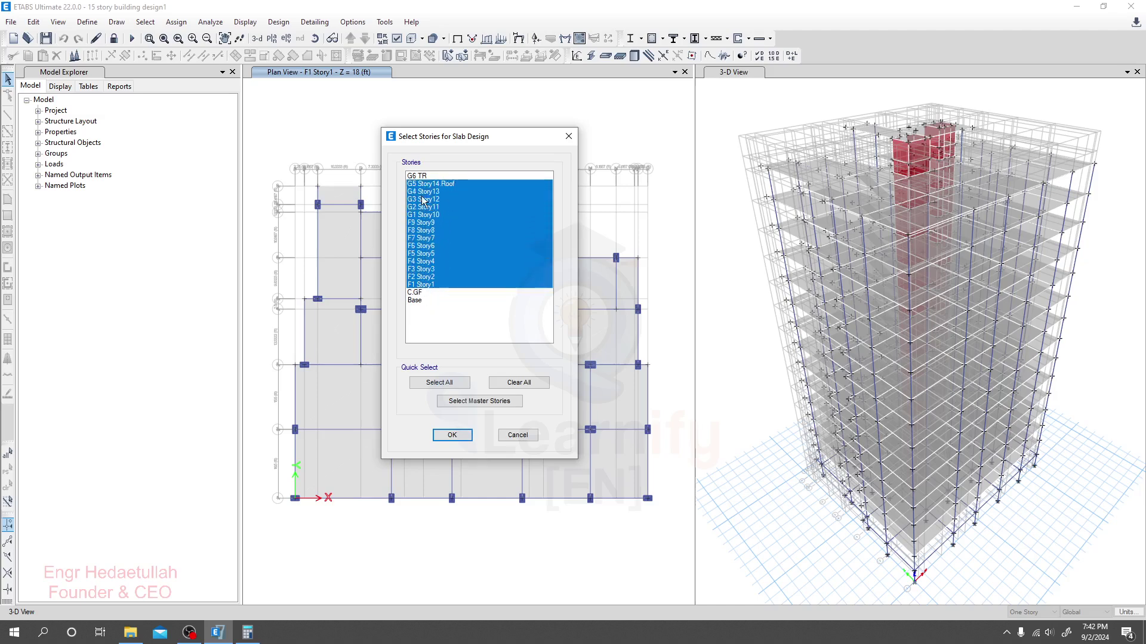
drag(442, 176, 440, 281)
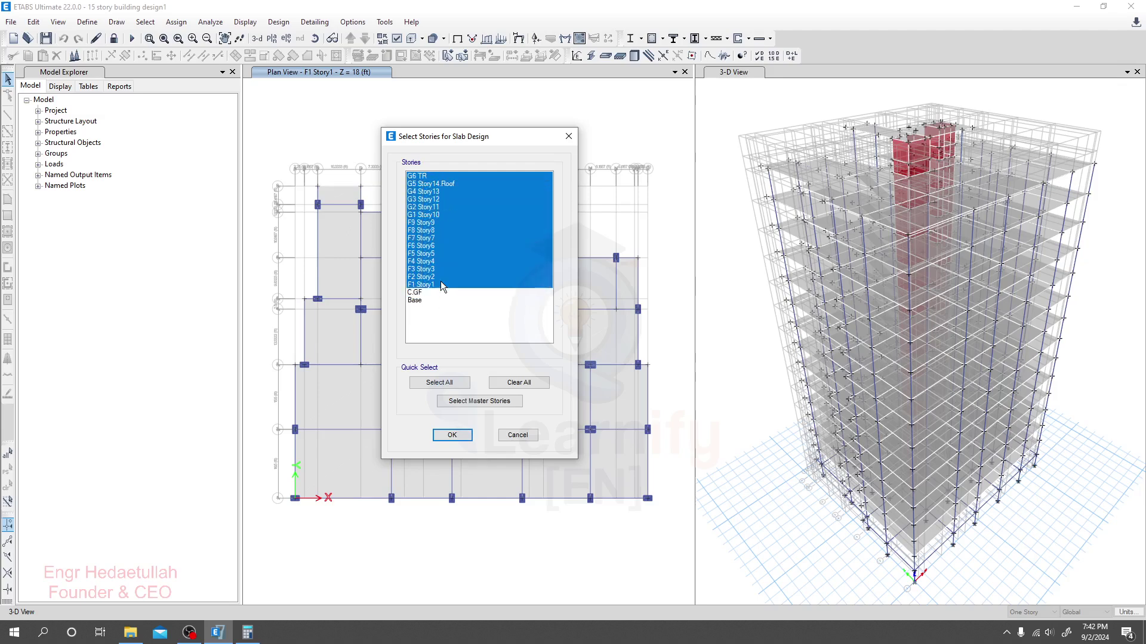
click(439, 383)
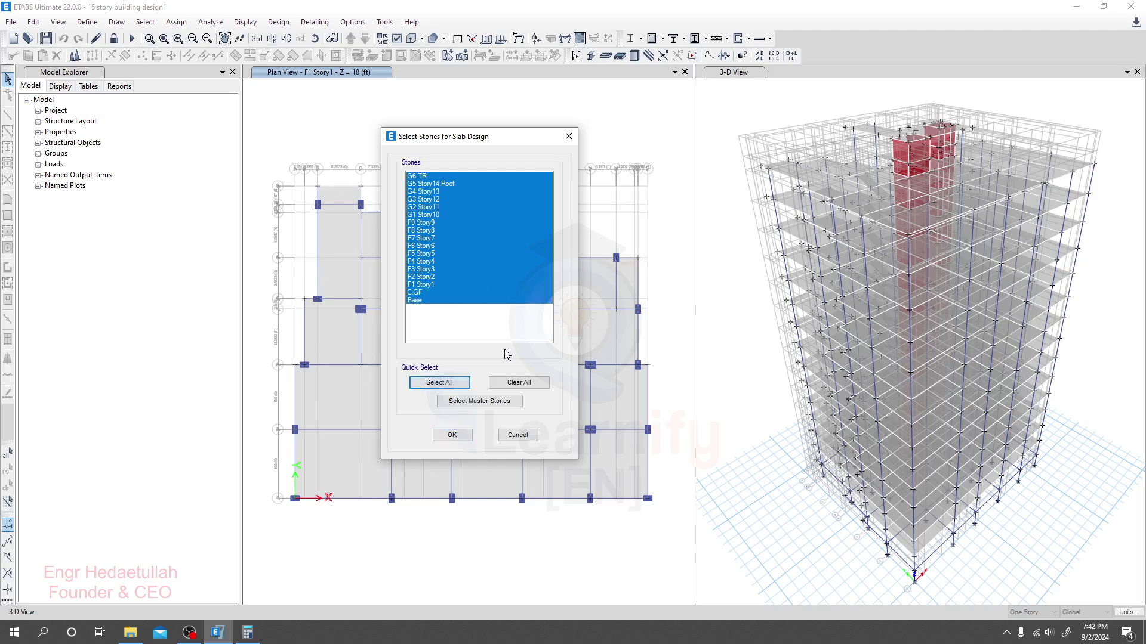
click(456, 439)
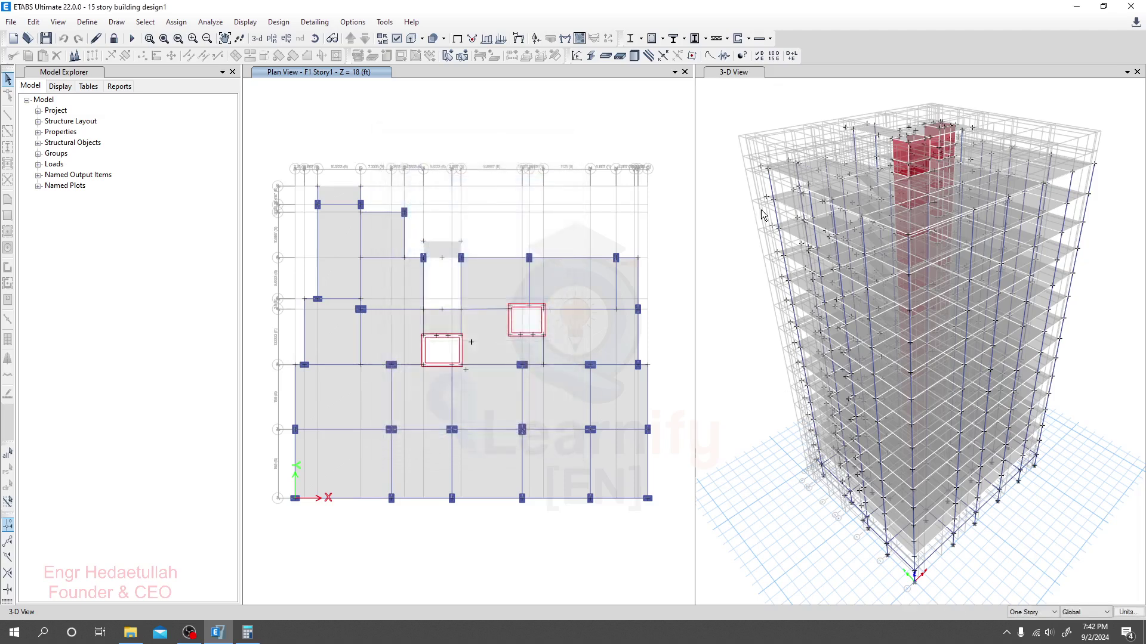
click(761, 42)
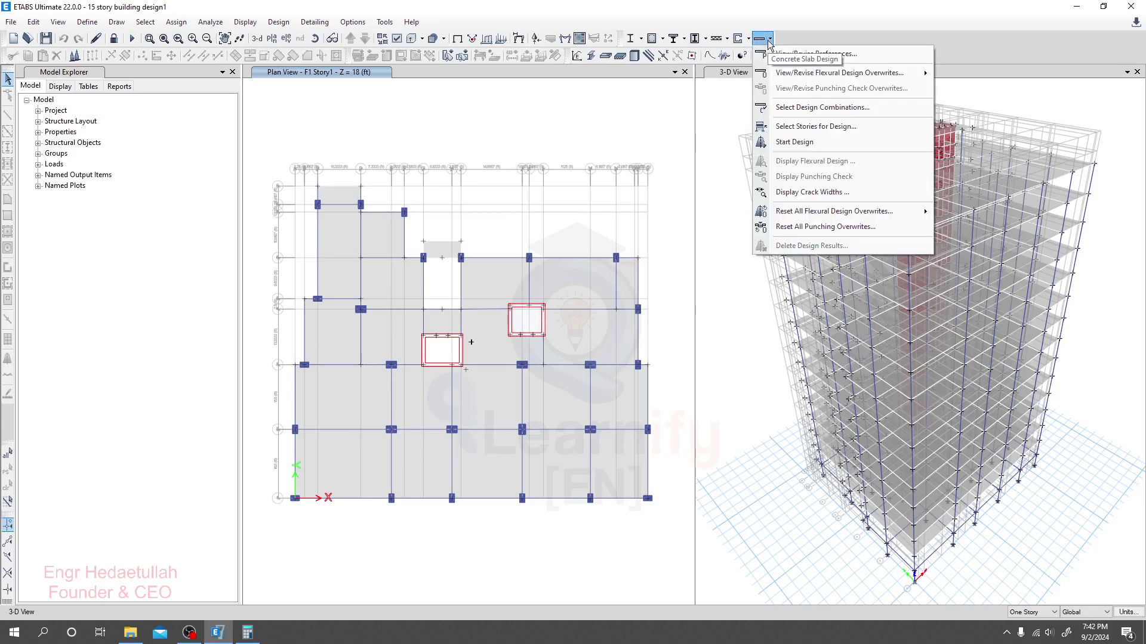
click(796, 143)
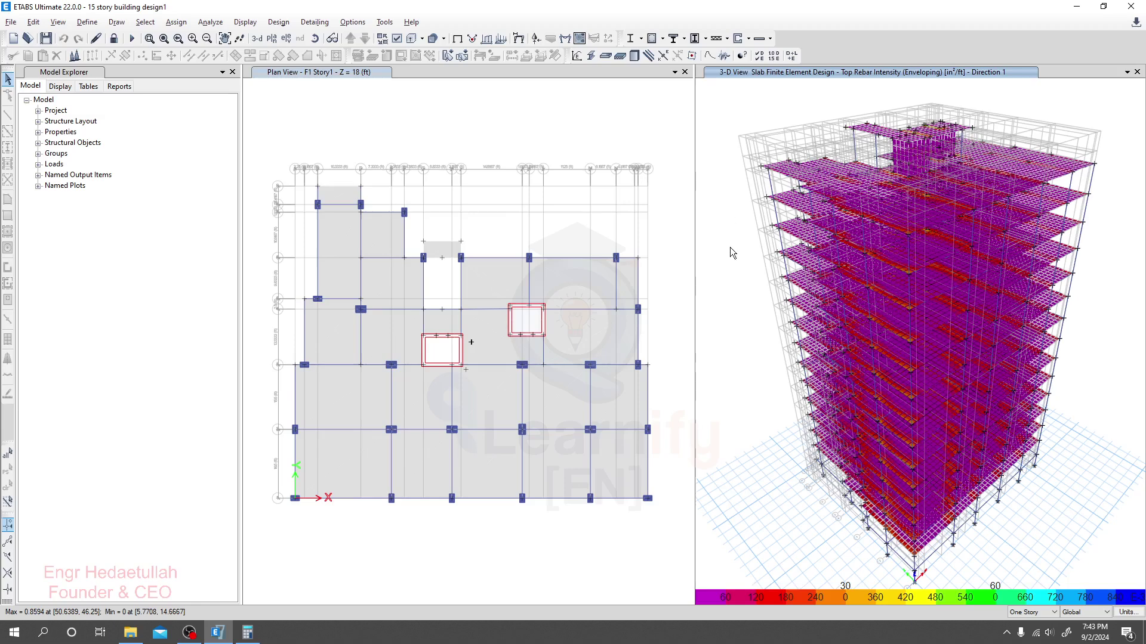
Show the slab design results in the F1 Story1 plan view and inspect the top rebar intensity across the slab
click(271, 38)
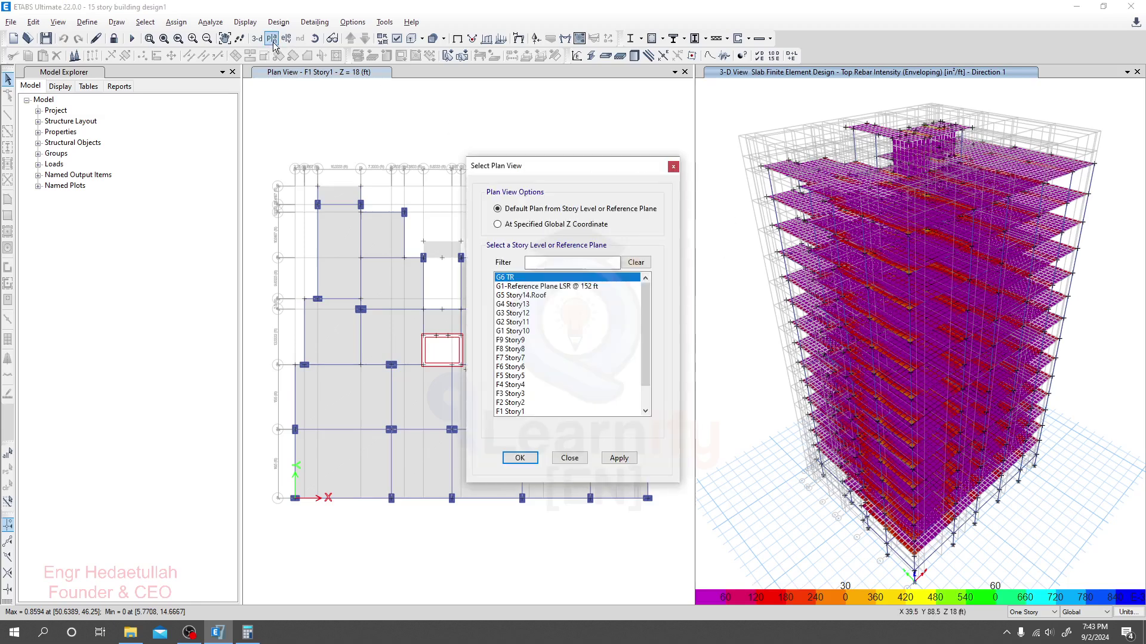
scroll(527, 382, down, 2)
click(521, 385)
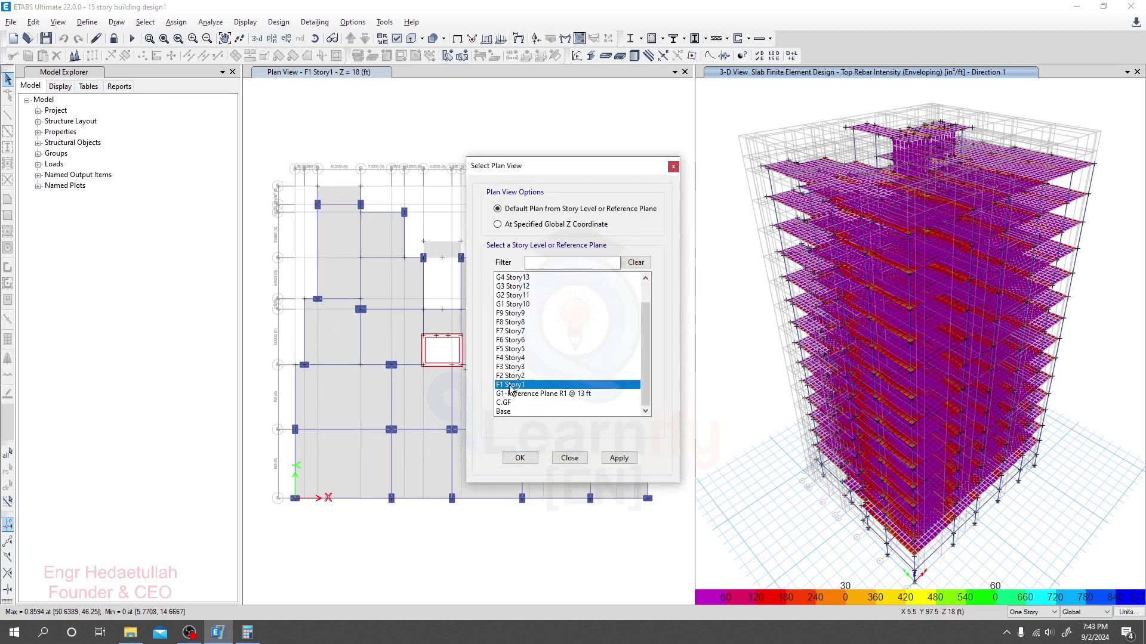
click(613, 460)
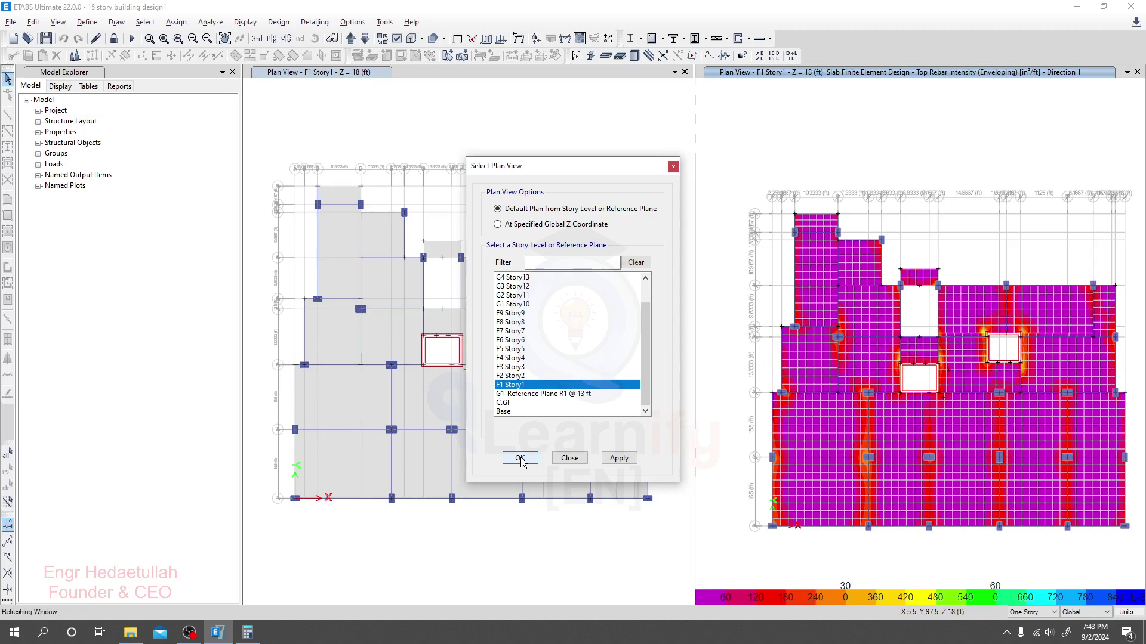
key(Return)
middle_drag(726, 381, 707, 331)
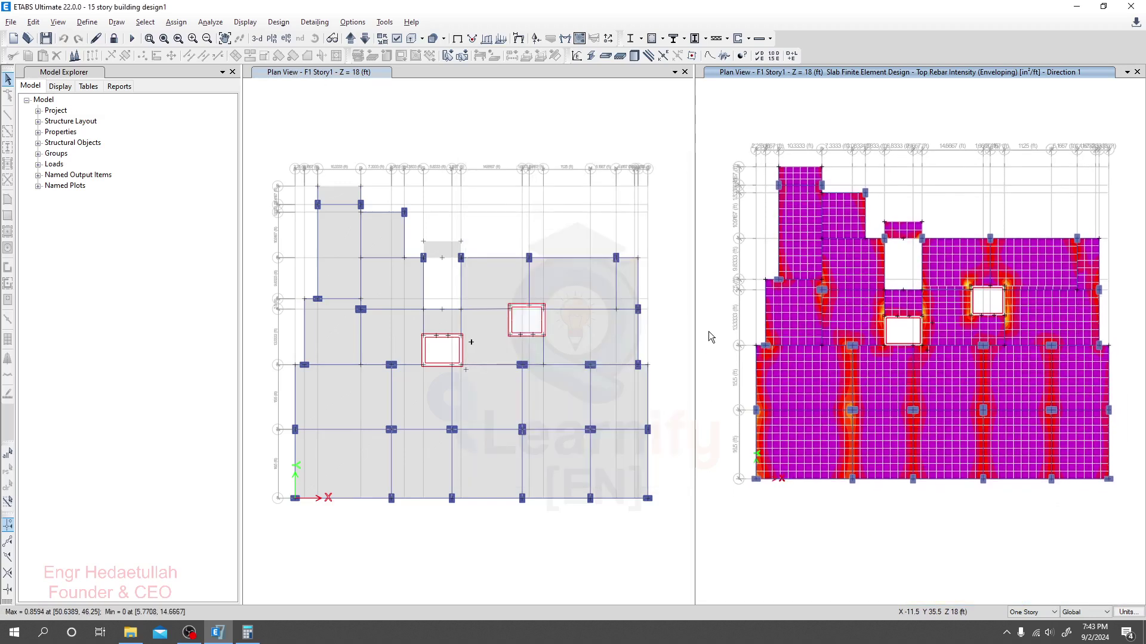
mouse_move(1000, 269)
mouse_move(1004, 386)
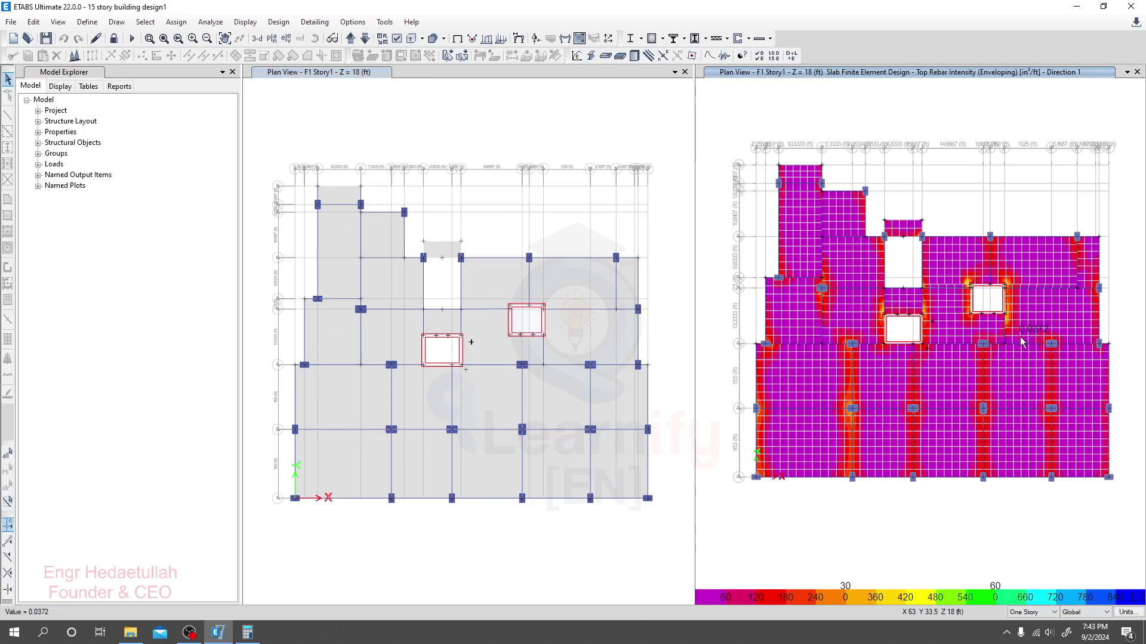
mouse_move(912, 397)
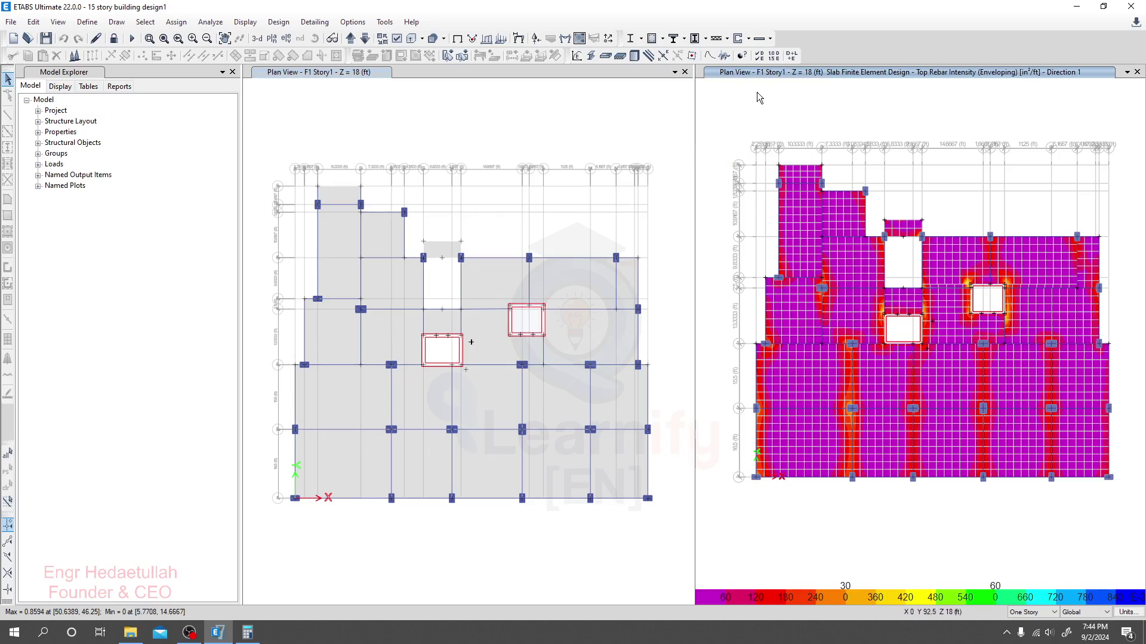
Open the flexural design display, check the Strip Based options, and apply Finite Element Based enveloping flexural reinforcement with minimum reinforcing imposed
click(771, 41)
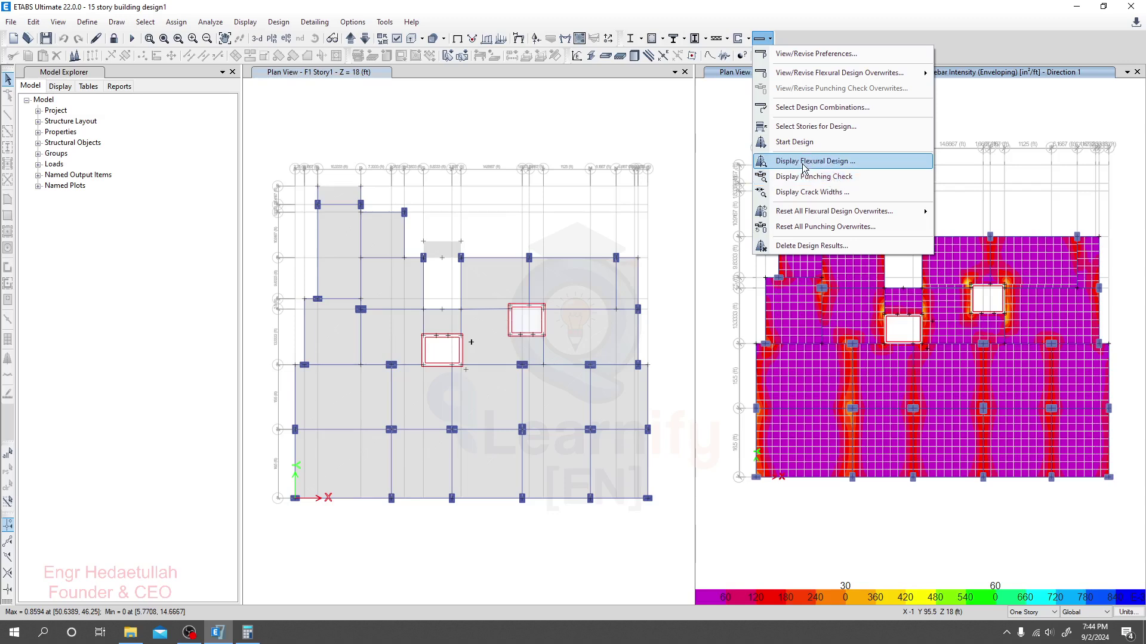
click(809, 161)
drag(561, 139, 518, 119)
click(326, 160)
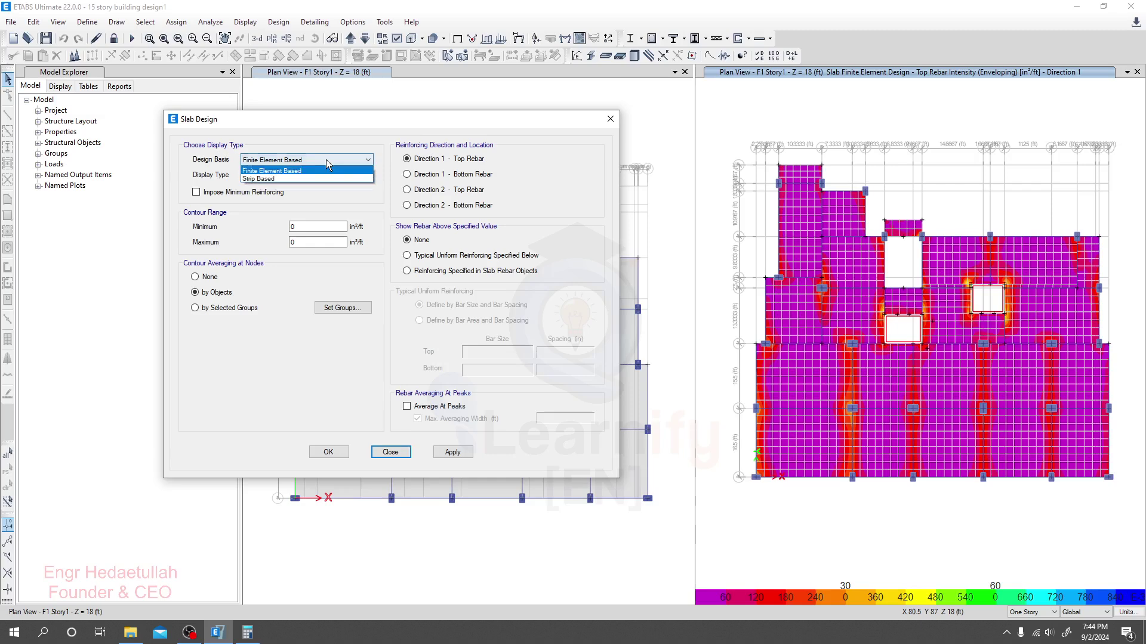
click(280, 180)
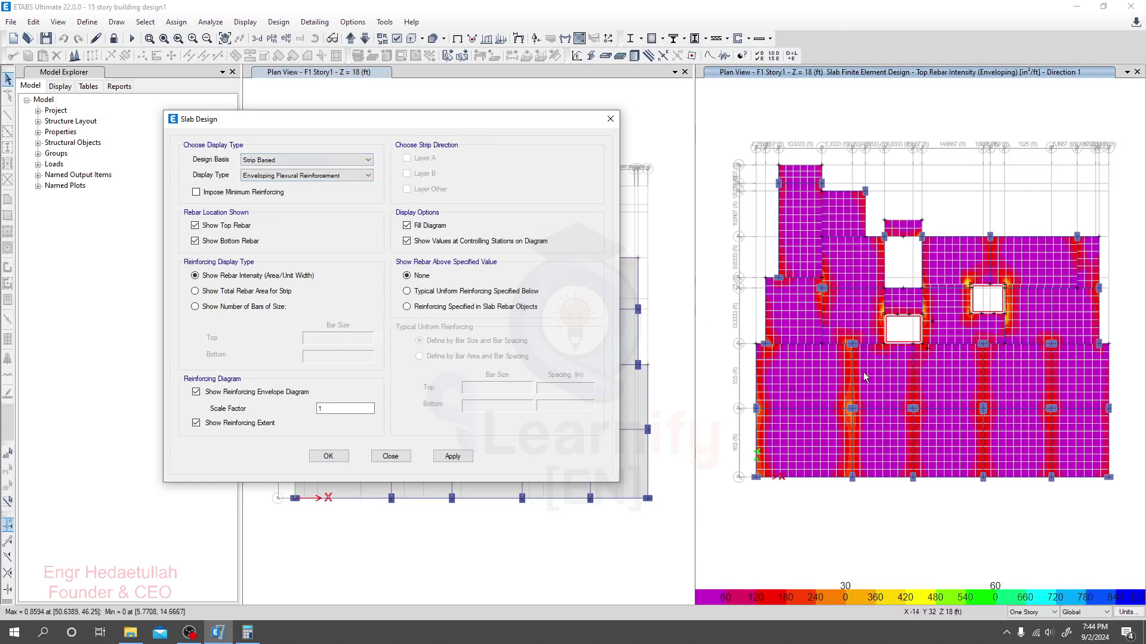
click(307, 161)
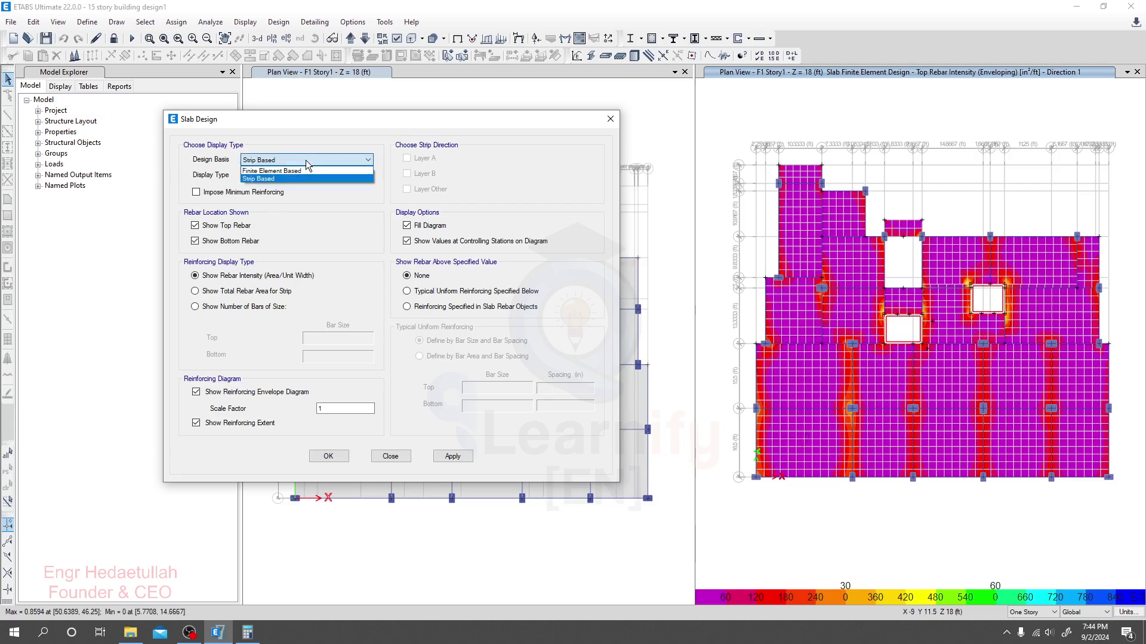
click(288, 172)
drag(400, 122, 314, 113)
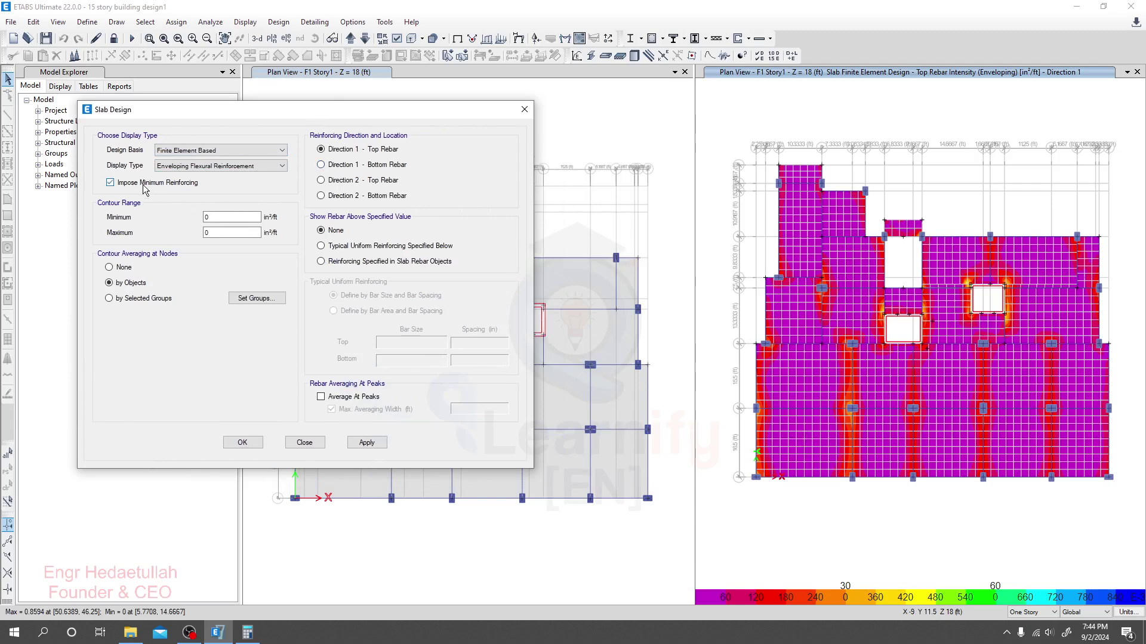
click(370, 451)
Go through the Direction 1 and Direction 2 choices for top and bottom rebar in the slab design settings
click(360, 149)
click(361, 167)
click(357, 202)
Show the shell local axes in the F1 Story1 plan view without the design results
drag(367, 111, 977, 141)
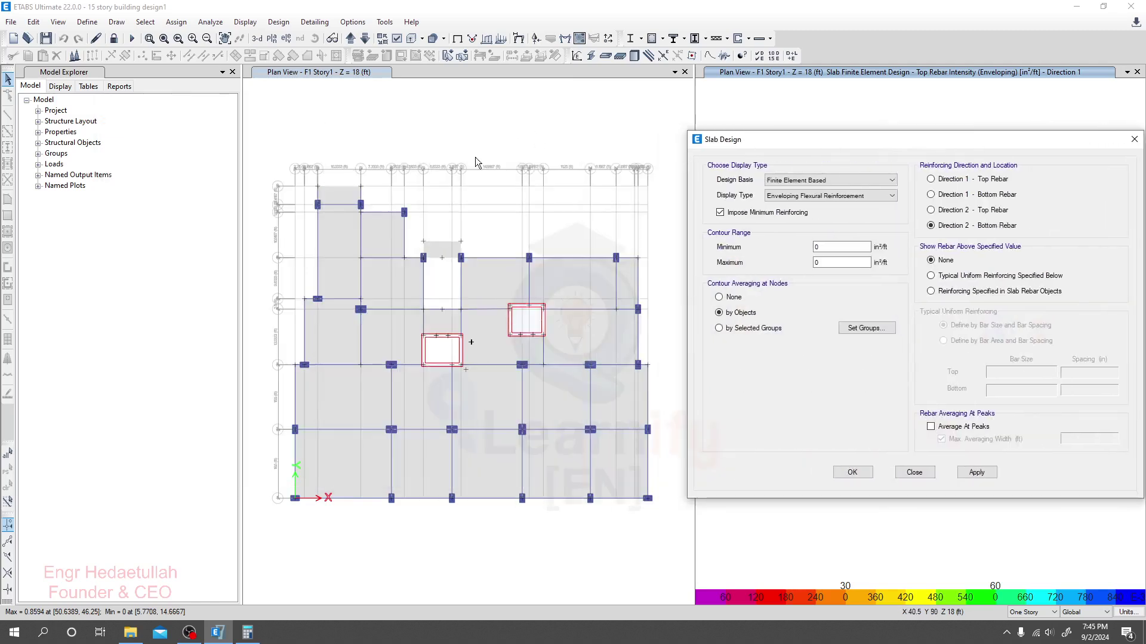
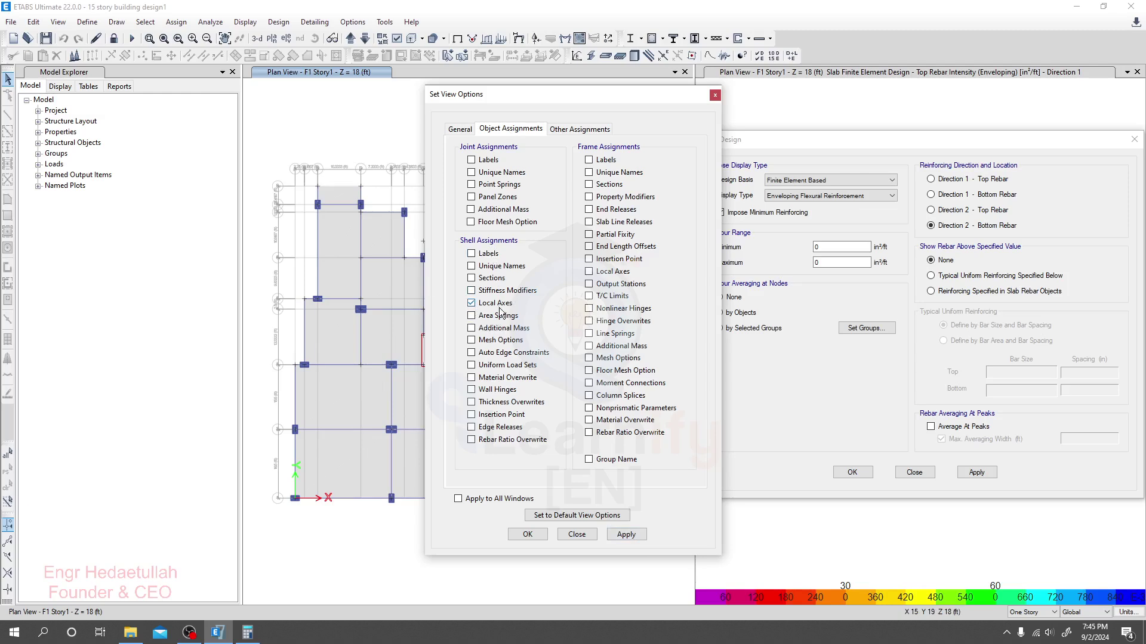
click(619, 536)
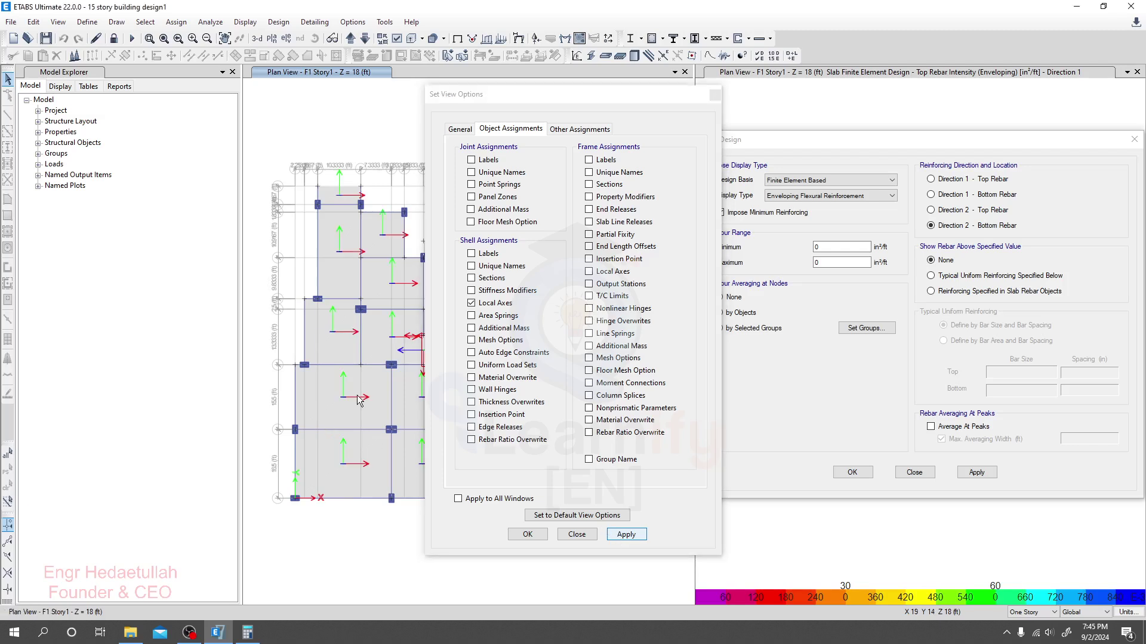
click(713, 95)
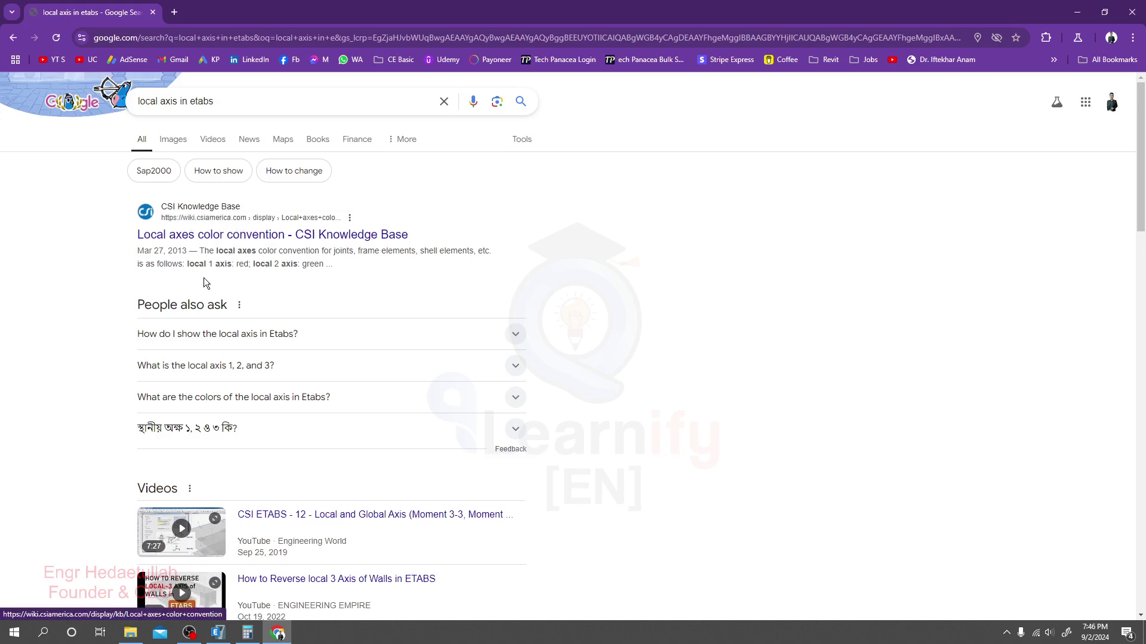
Read the color convention for local axes 1 and 2 in the Google search results and return to ETABS
drag(251, 264, 326, 265)
click(257, 266)
click(325, 265)
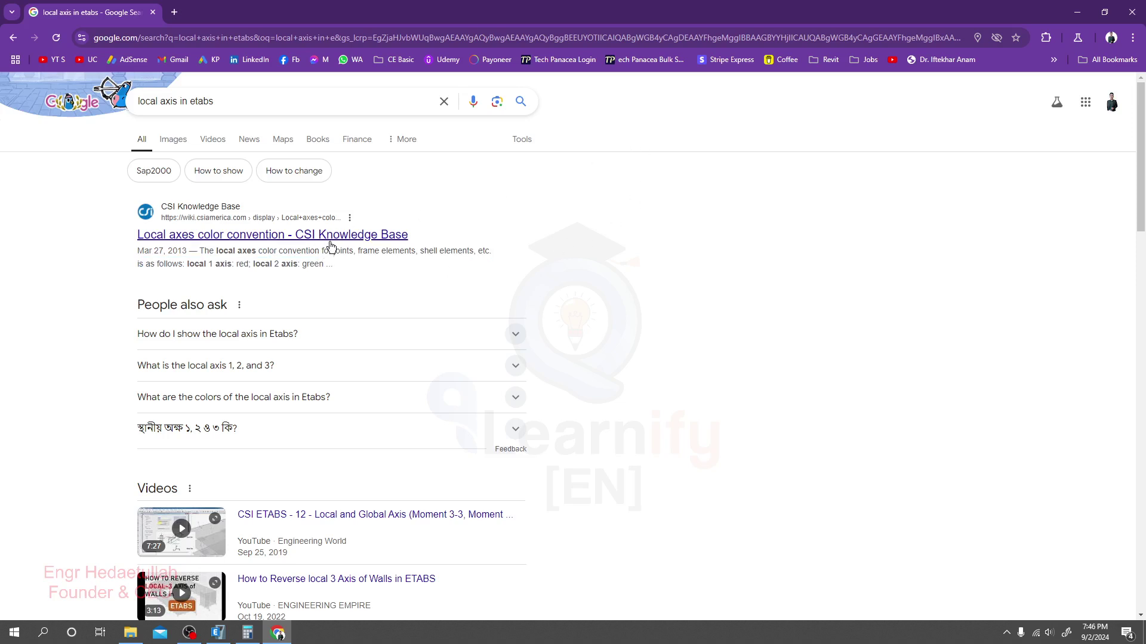
click(217, 633)
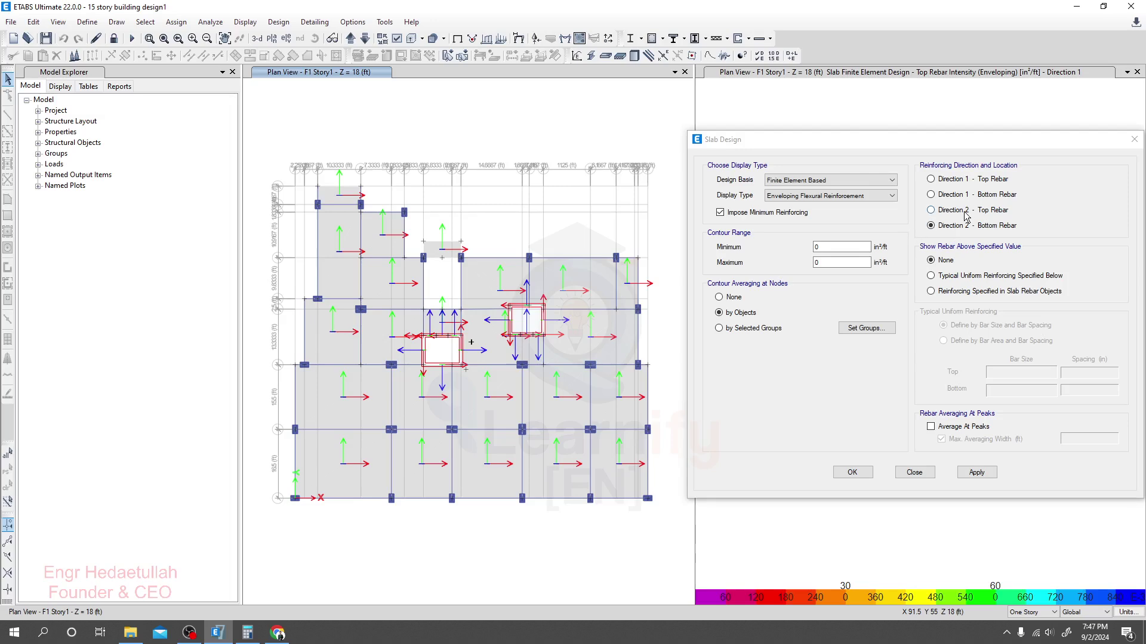
Turn off the shell local axes display in the F1 Story1 plan view
click(397, 37)
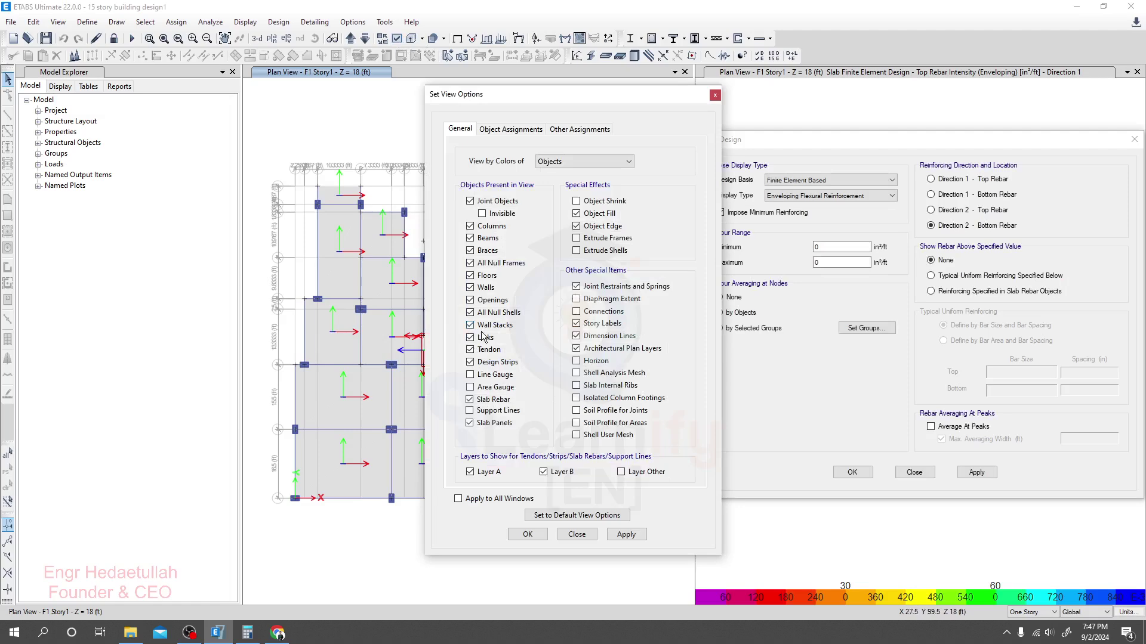
click(525, 131)
click(499, 305)
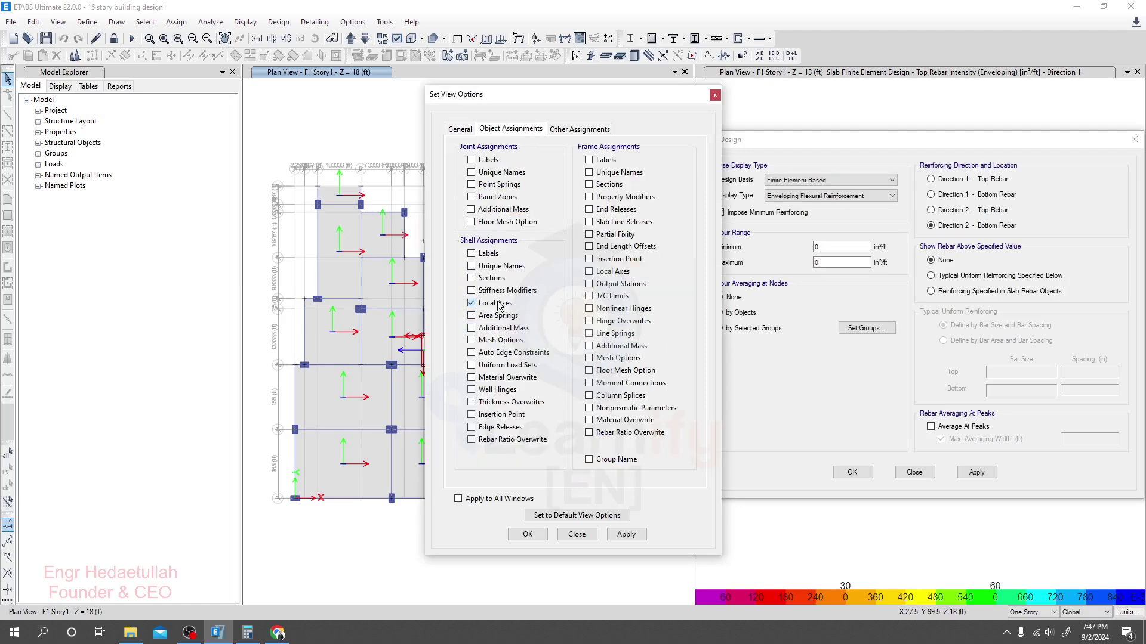
click(535, 534)
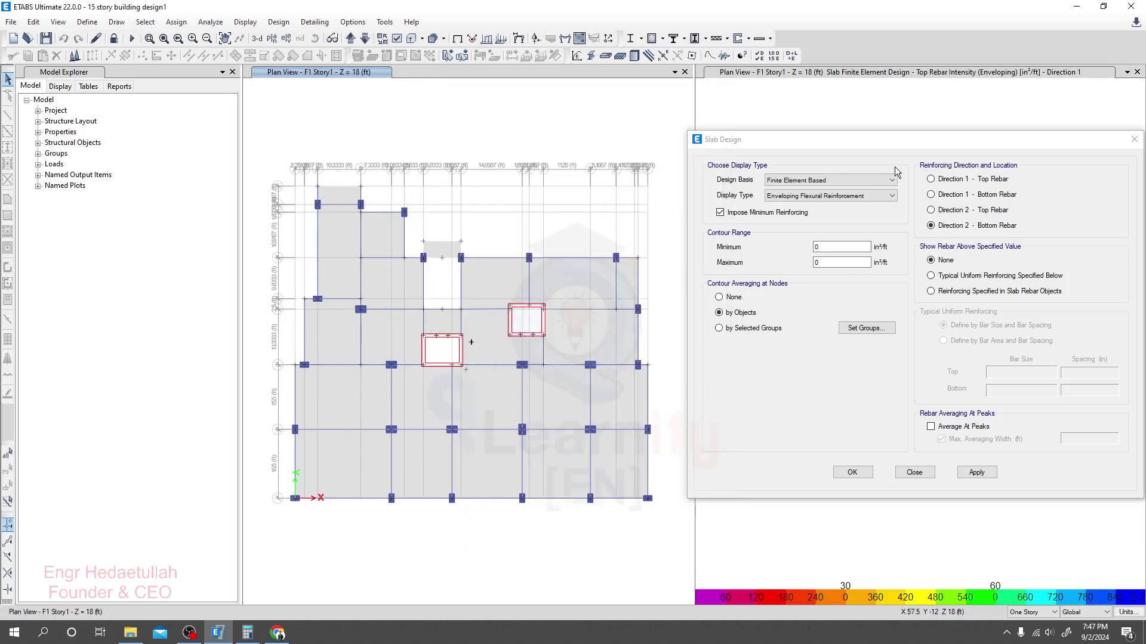
Compare the top and bottom rebar options of Direction 1 and Direction 2 against the Story1 slab plans
drag(896, 143, 384, 166)
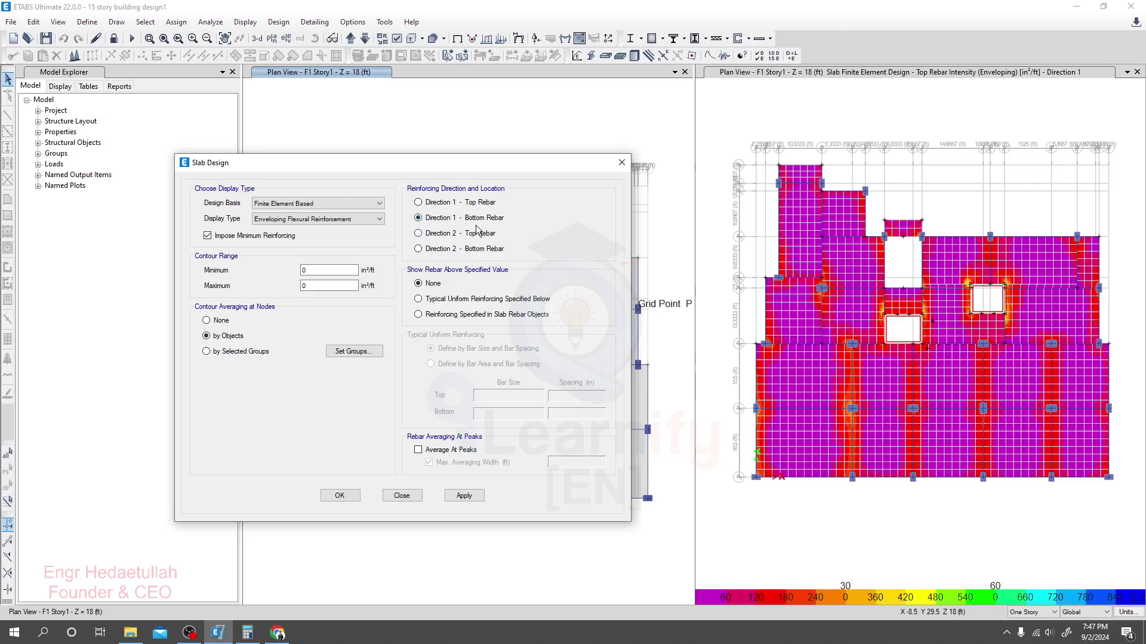
click(455, 254)
drag(448, 163, 938, 110)
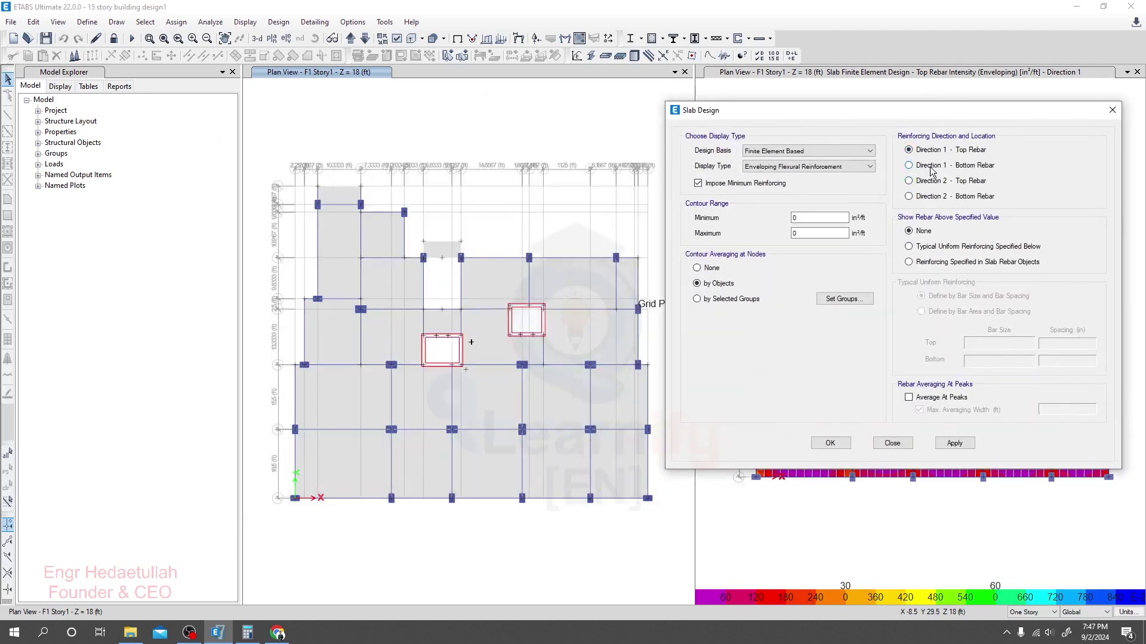
click(932, 169)
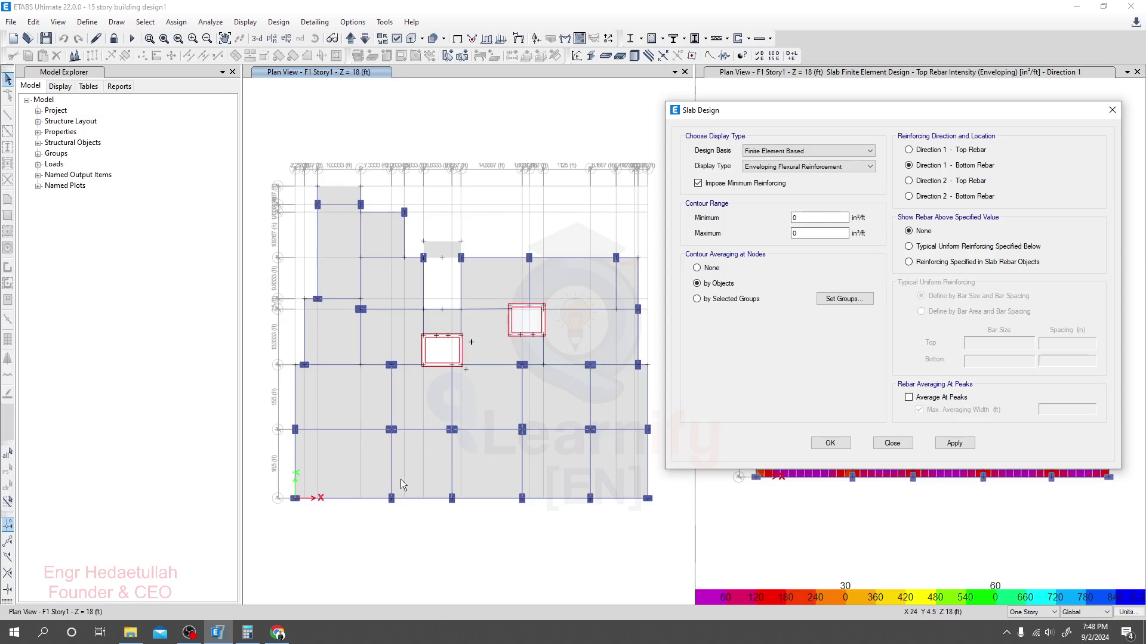
click(929, 198)
drag(919, 109, 382, 153)
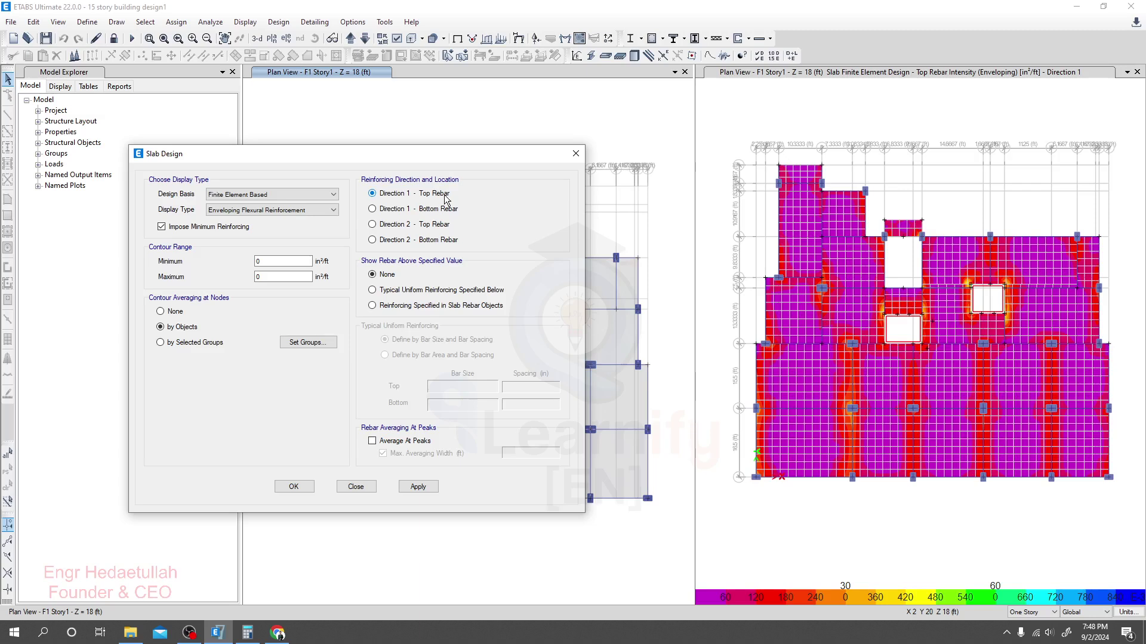
drag(440, 154, 371, 109)
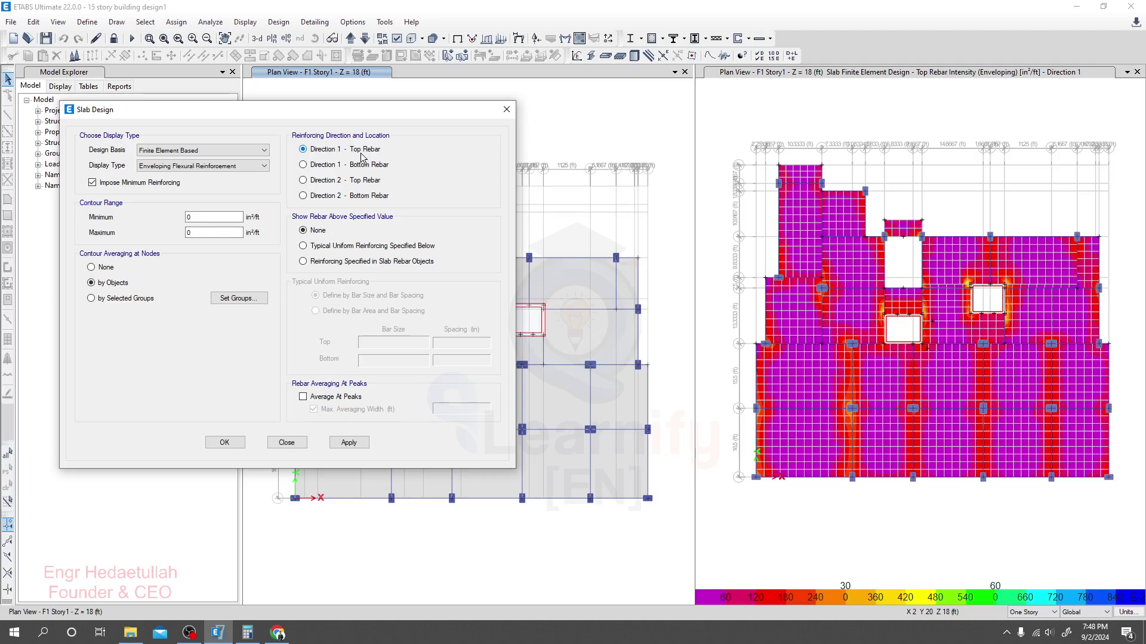
click(328, 182)
Show Direction 1 bottom rebar above typical uniform reinforcing of bottom bar size 10 at 8 in spacing in both plan views
click(325, 247)
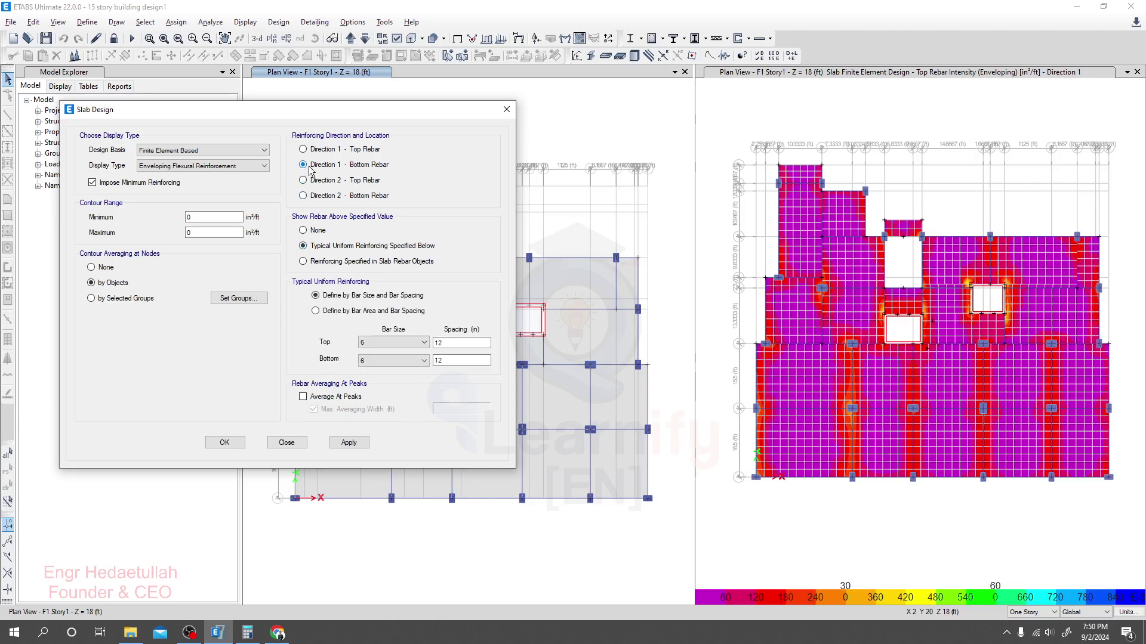
drag(338, 113, 308, 60)
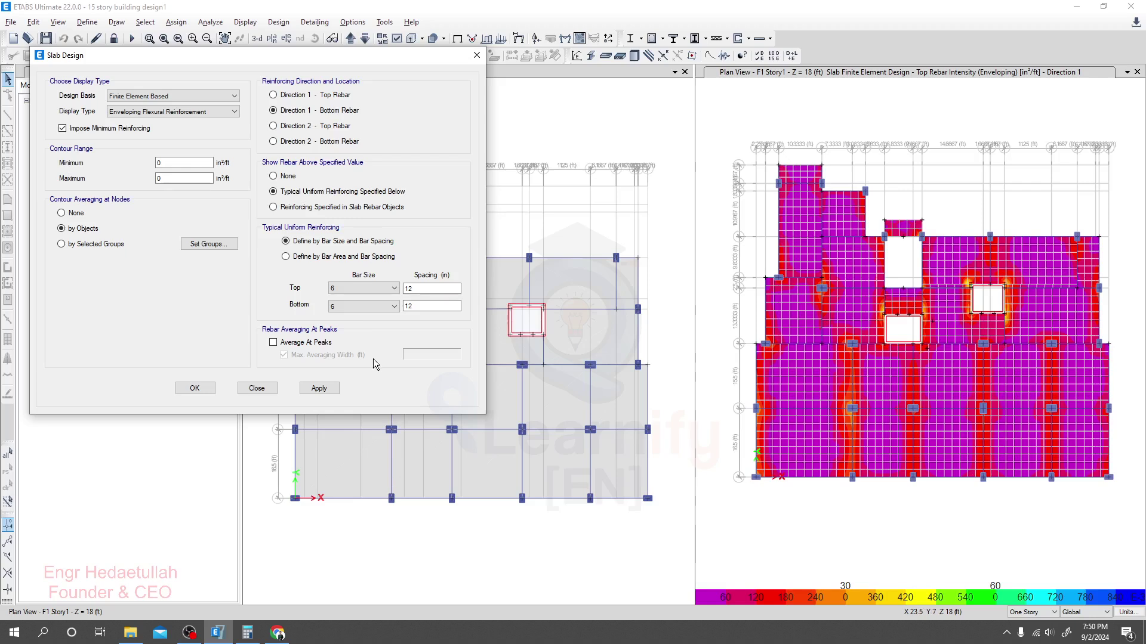
click(366, 289)
click(366, 289)
click(370, 307)
click(356, 333)
key(Tab)
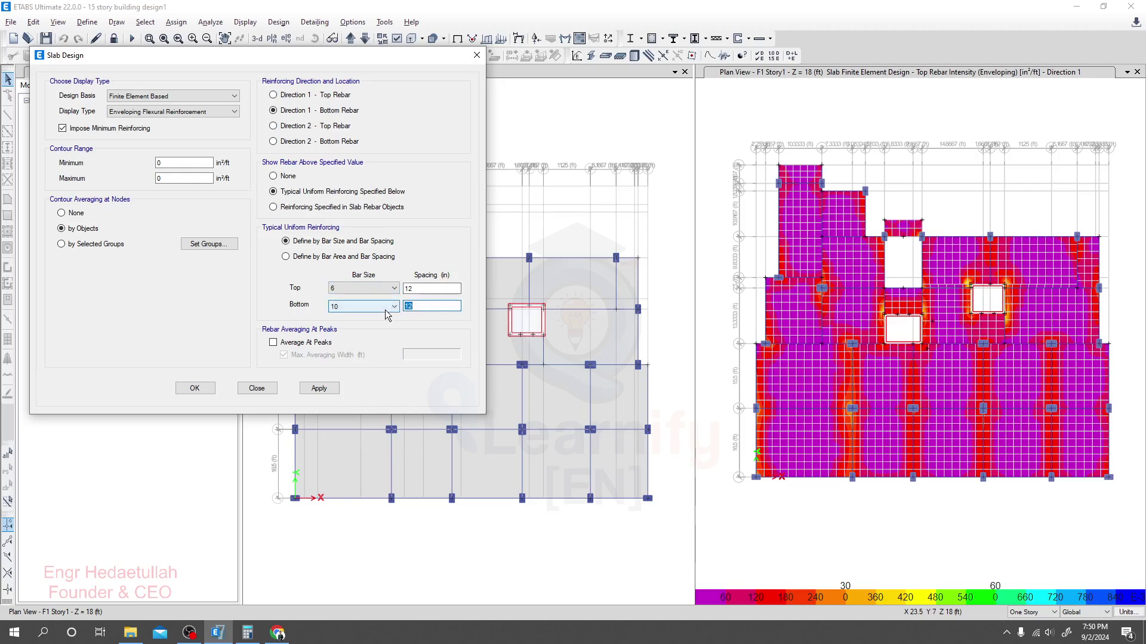
text(8)
click(327, 389)
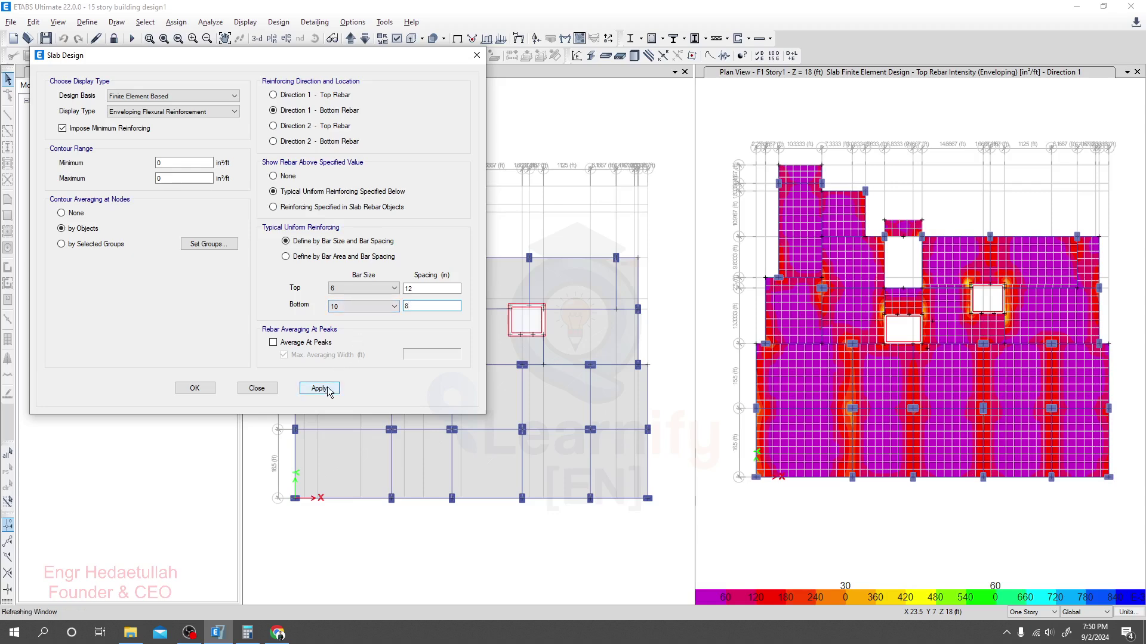
click(710, 322)
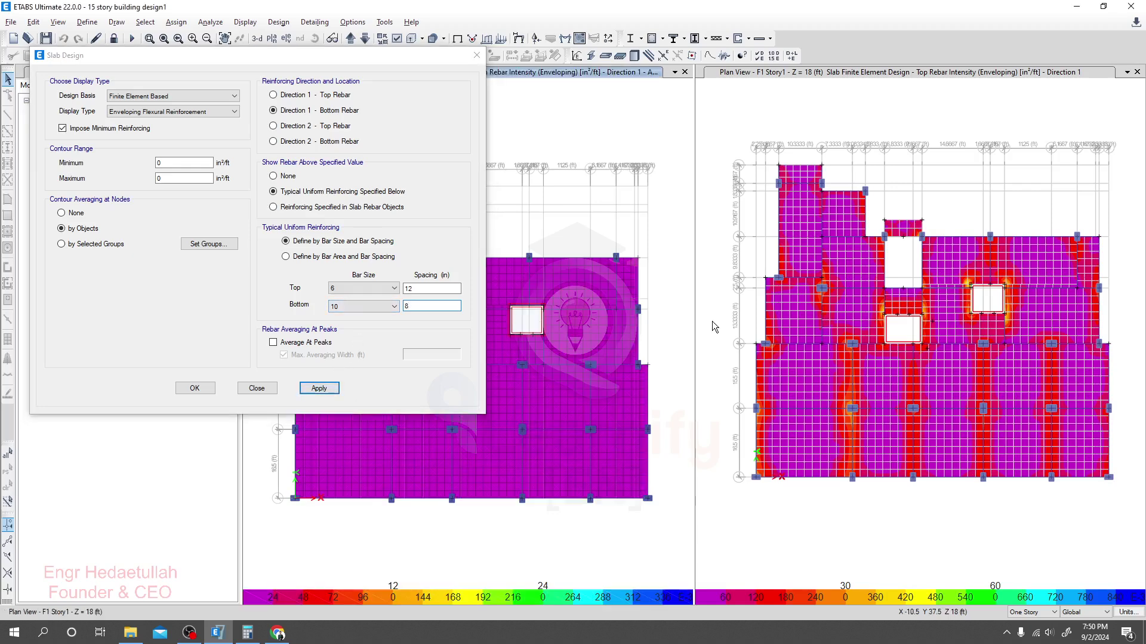
click(319, 388)
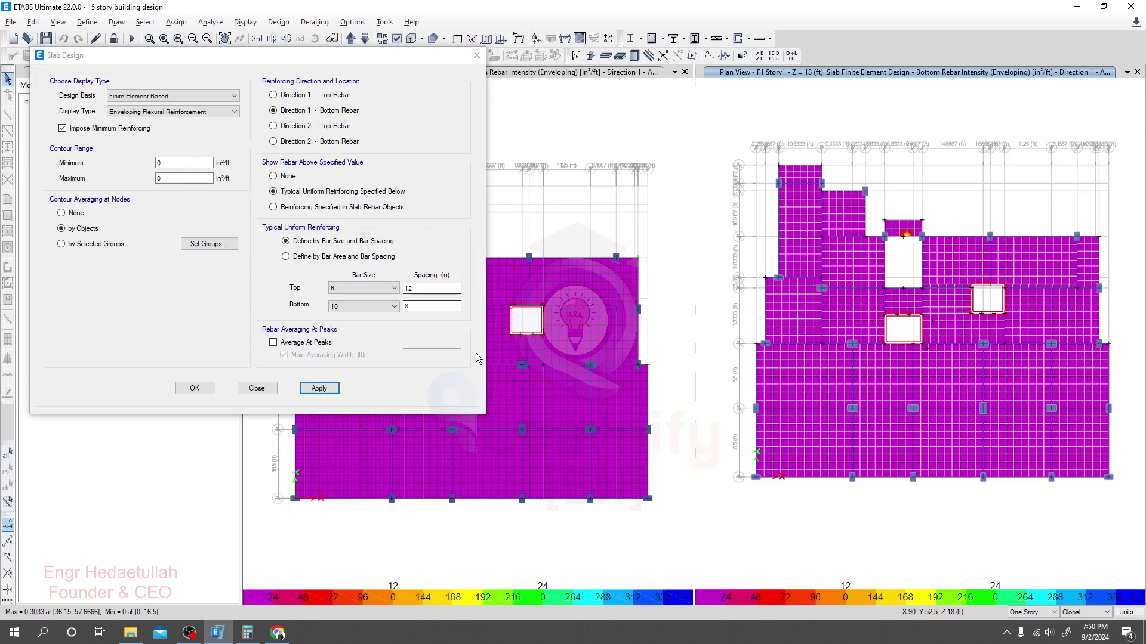
Try bottom bar spacings of 9 in and 10 in, updating the Direction 1 bottom rebar display for each
click(426, 304)
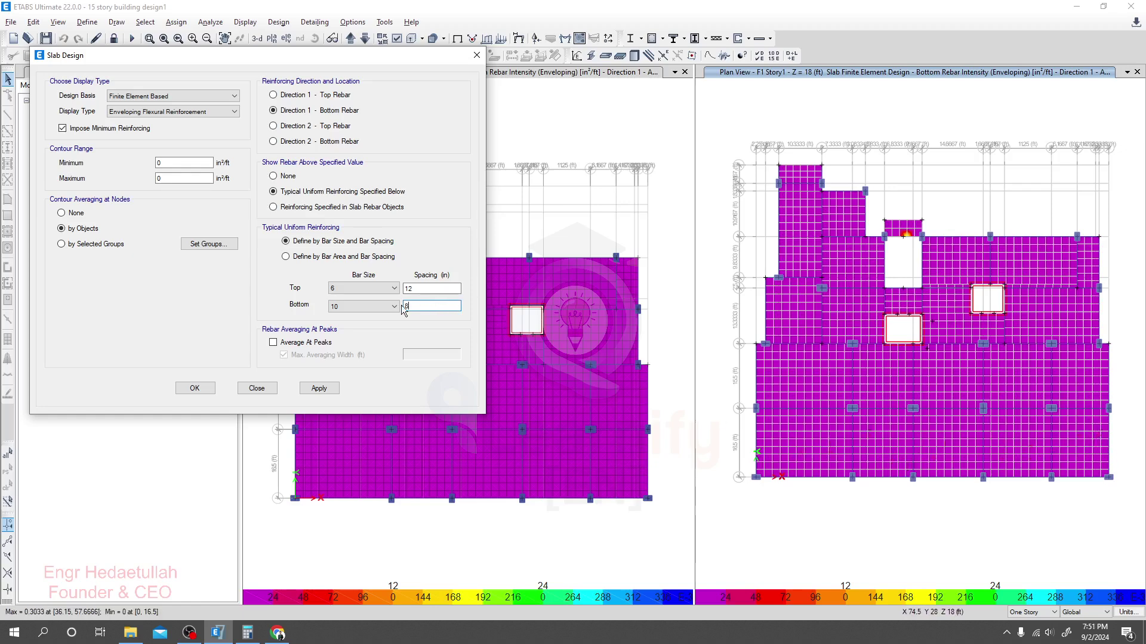
drag(417, 306, 399, 306)
text(9)
click(319, 389)
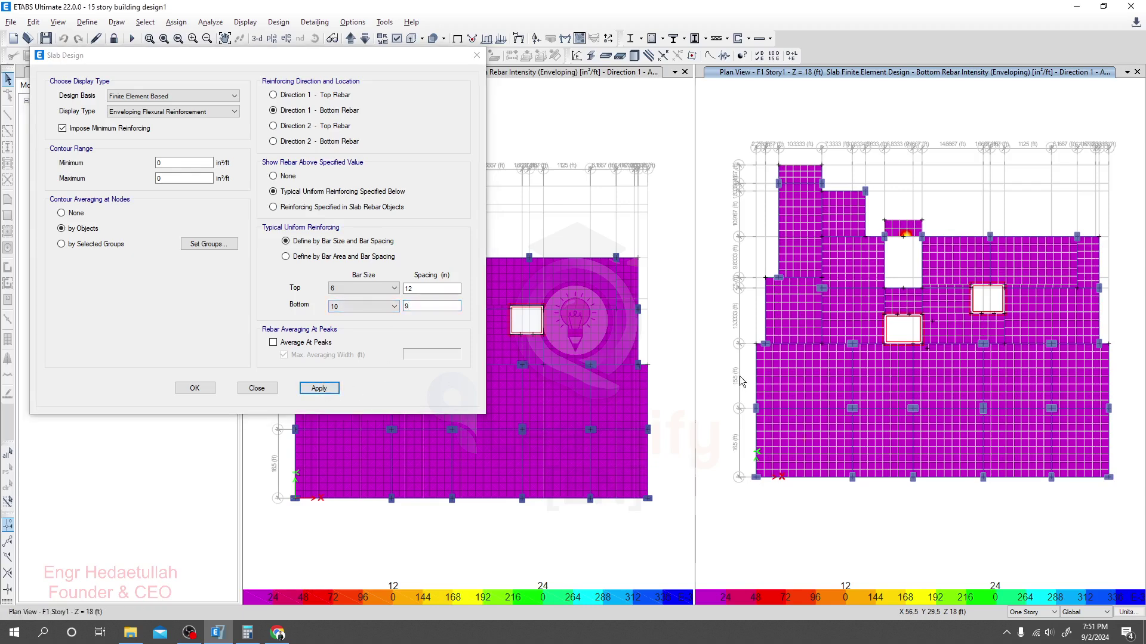
double_click(410, 306)
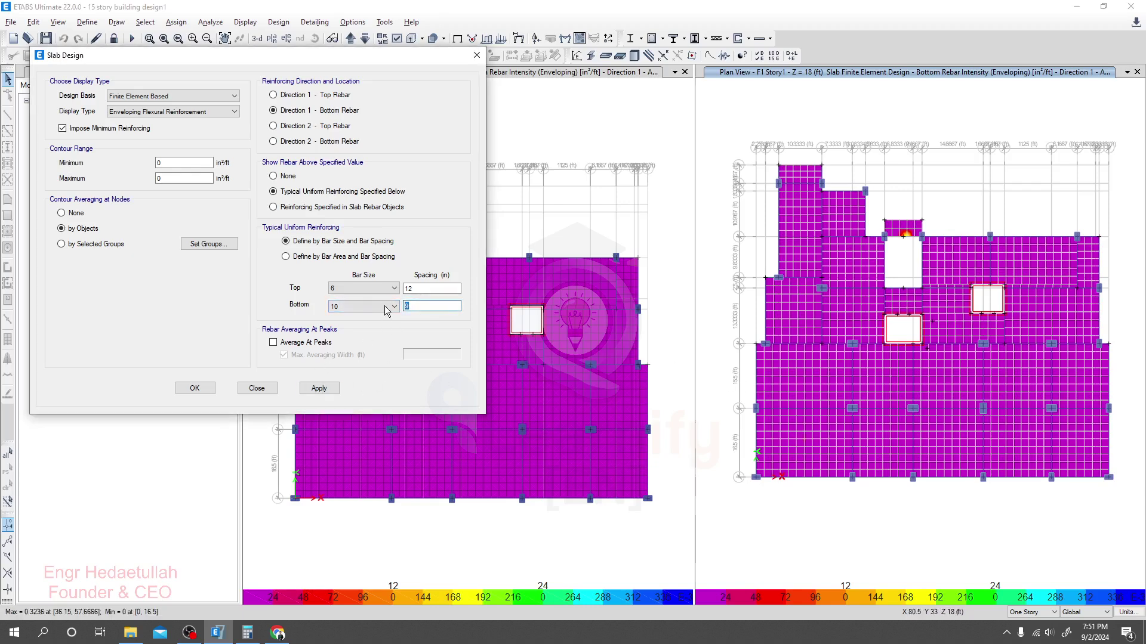
click(329, 392)
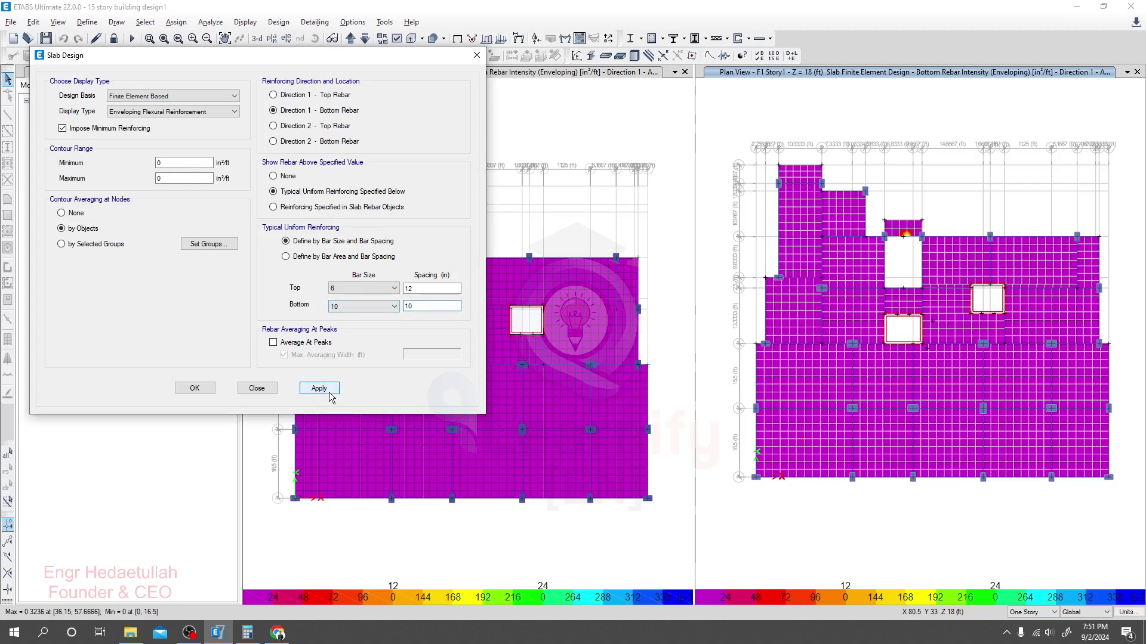
Set the bottom bar spacing to 11 in, update the display, and inspect the extra rebar zone near the slab's lower-left corner
double_click(410, 306)
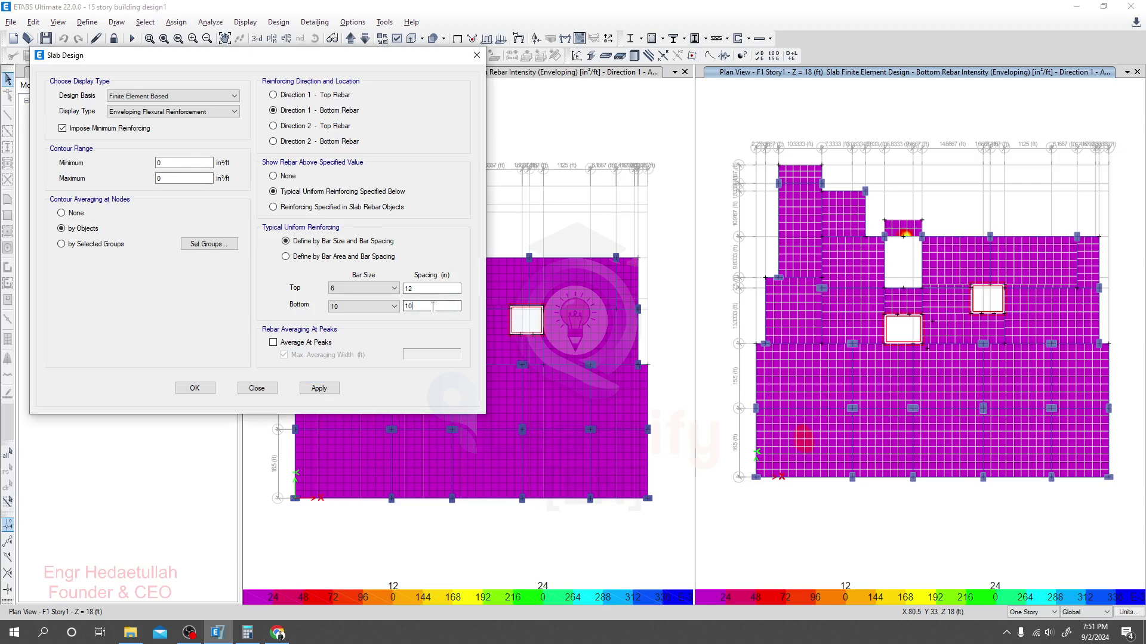
text(11)
click(319, 389)
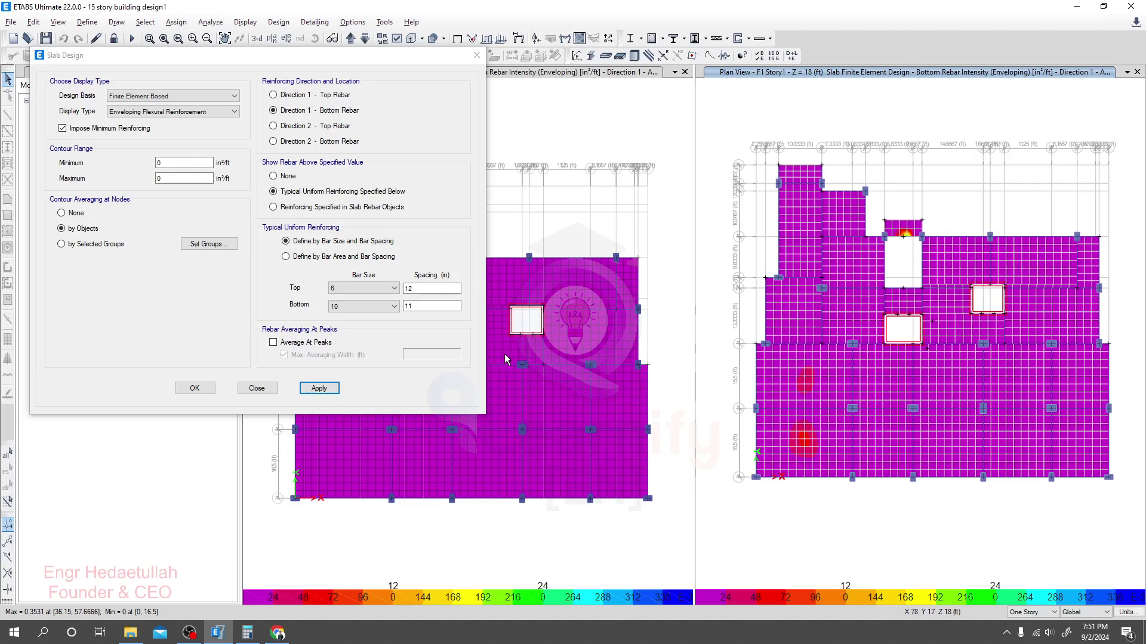
drag(423, 304, 402, 303)
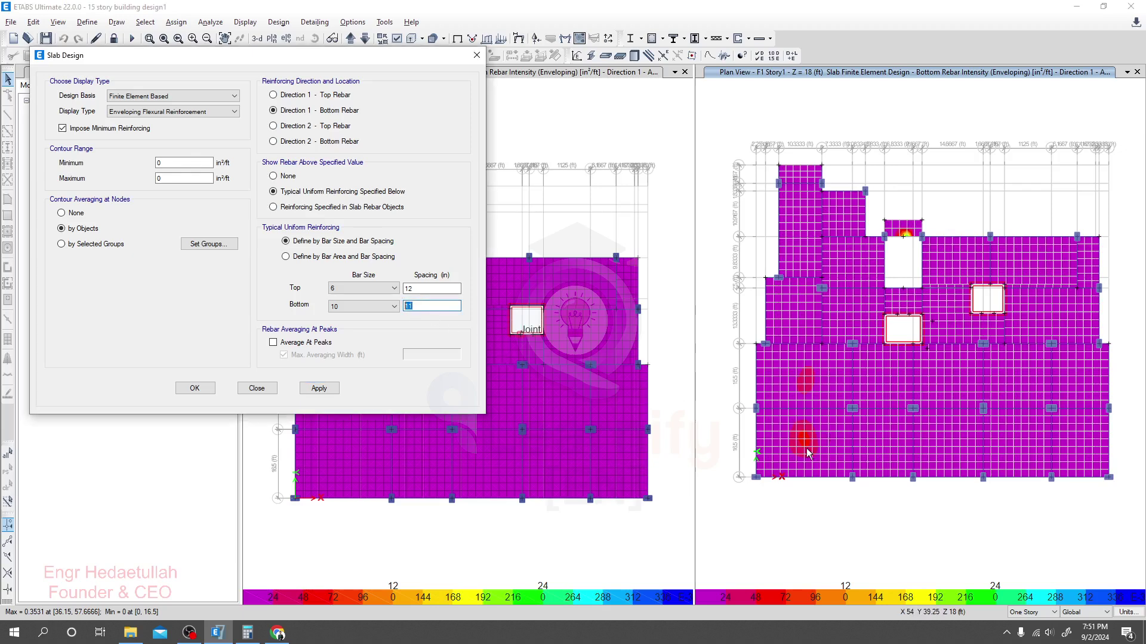
mouse_move(807, 449)
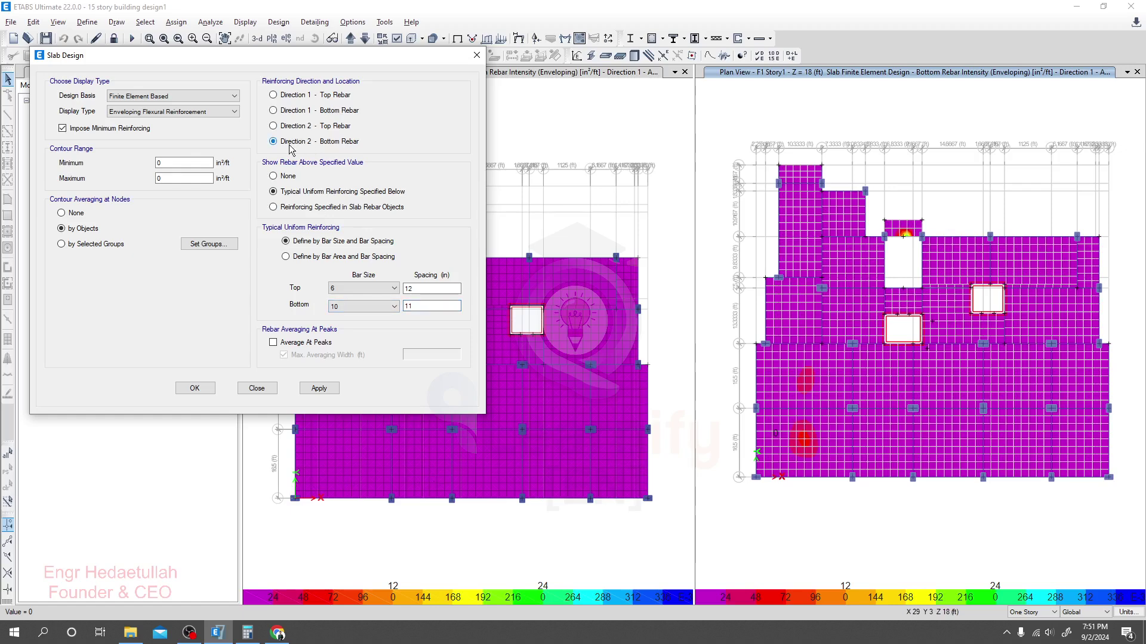
Show Direction 2 bottom rebar above size 10 bars at 11 in, then at 8 in, and inspect the extra rebar near the slab's lower-left corner
click(325, 392)
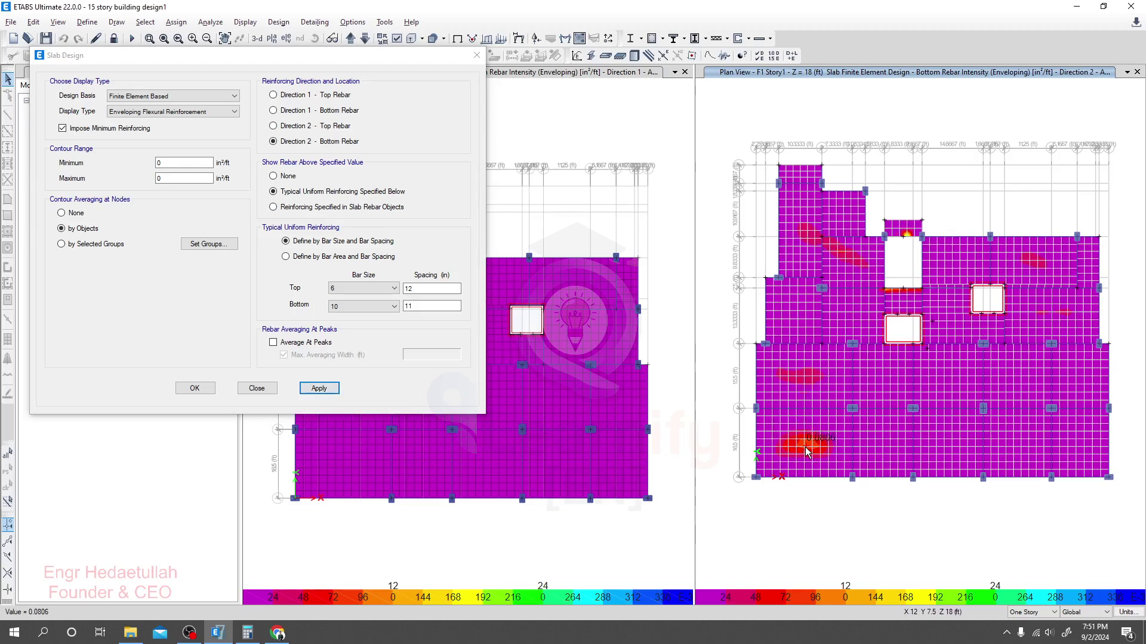
double_click(432, 306)
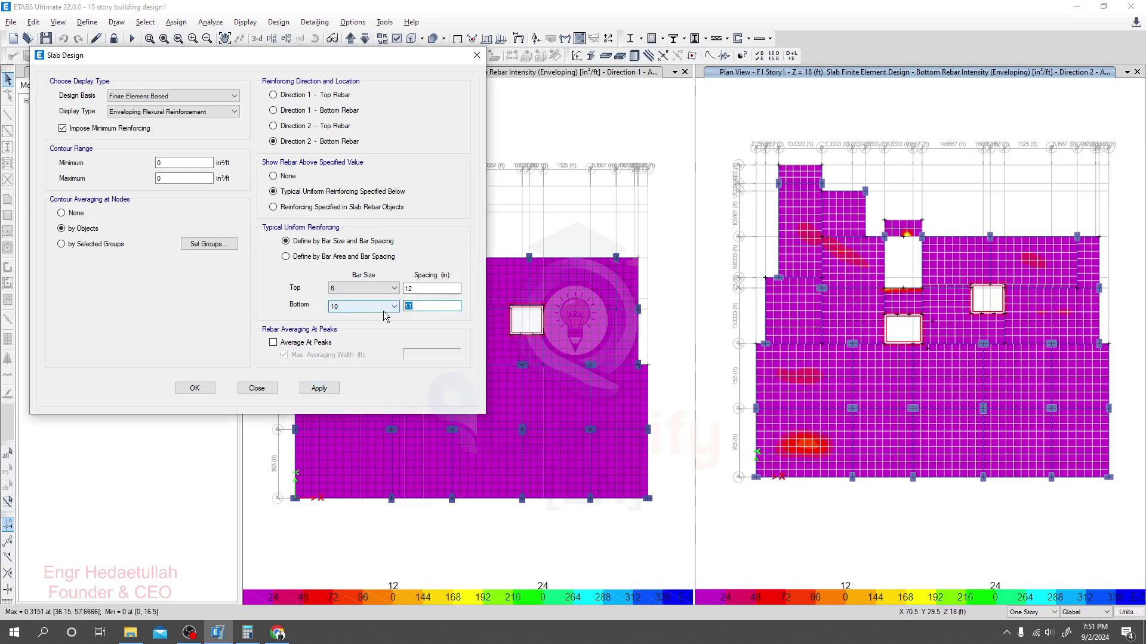
text(8)
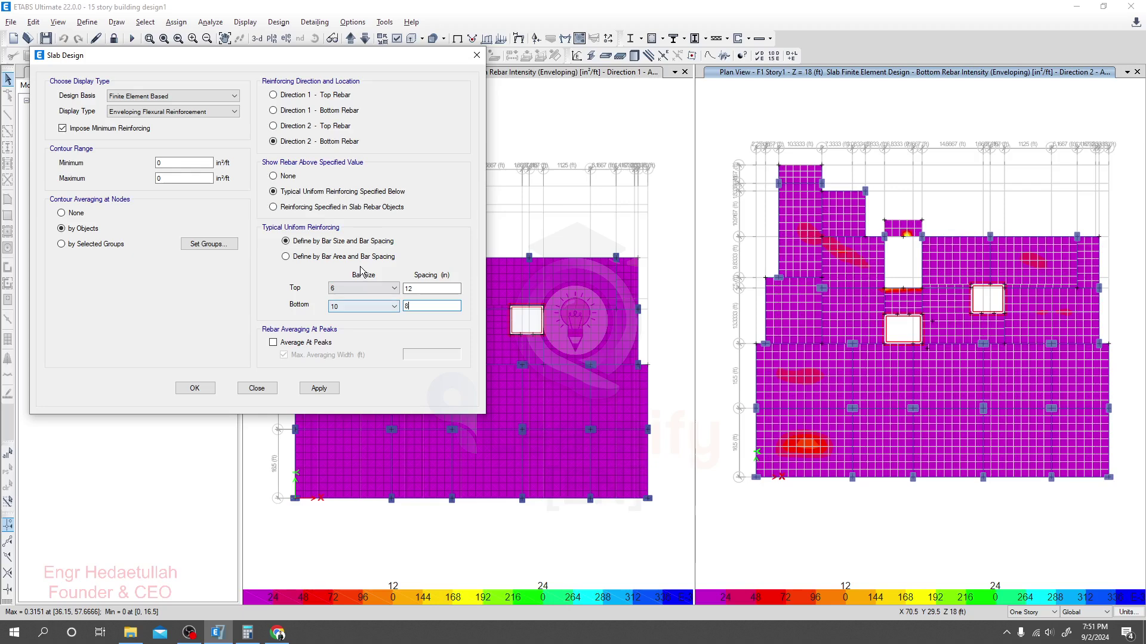
click(319, 389)
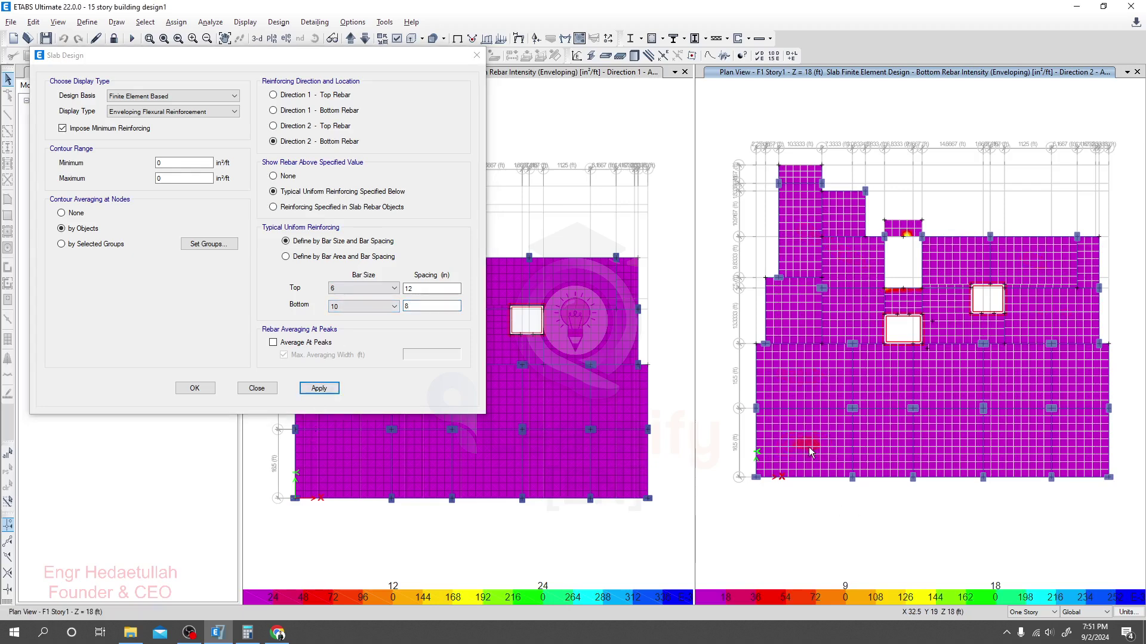
mouse_move(809, 446)
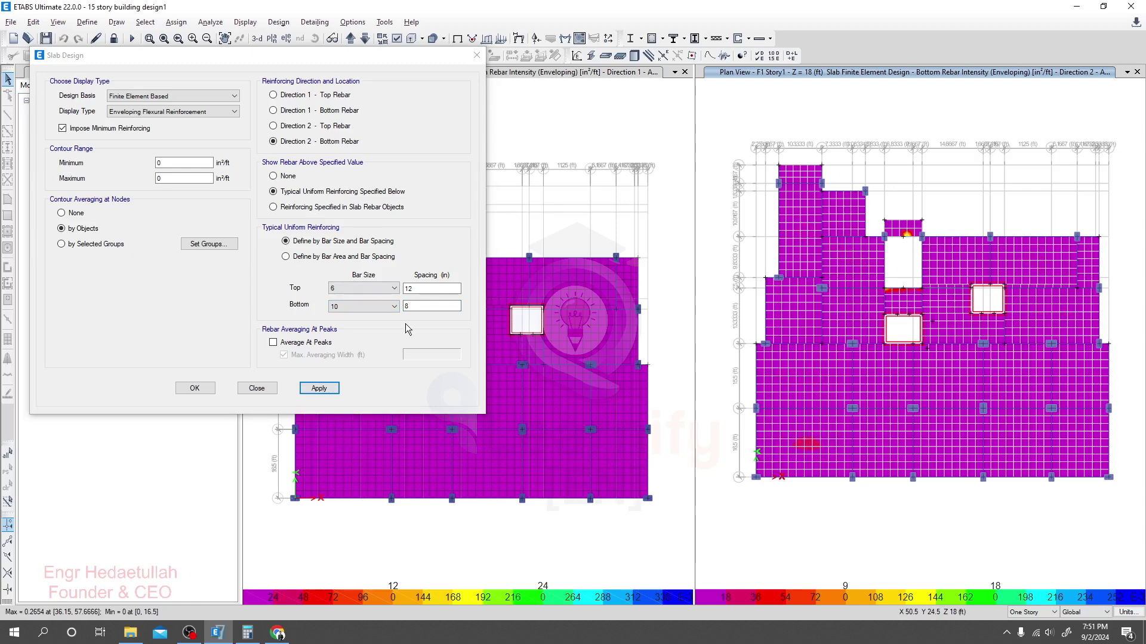
Try a bottom bar spacing of 7.5 in, then set it to 6 in, updating the Direction 2 bottom rebar display for each
click(419, 310)
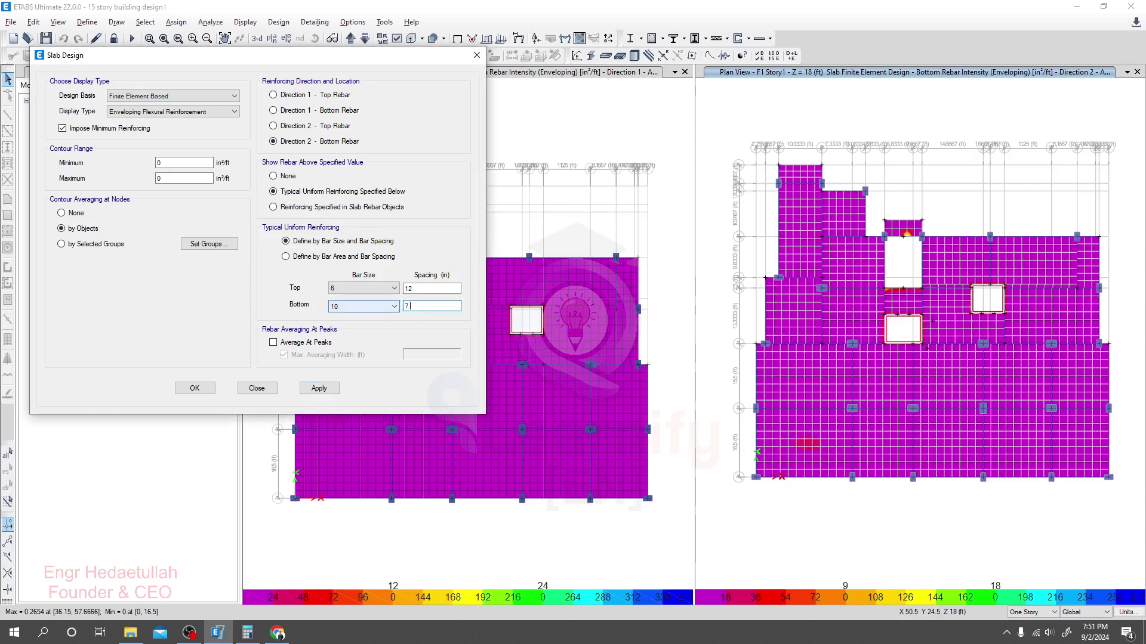
click(322, 388)
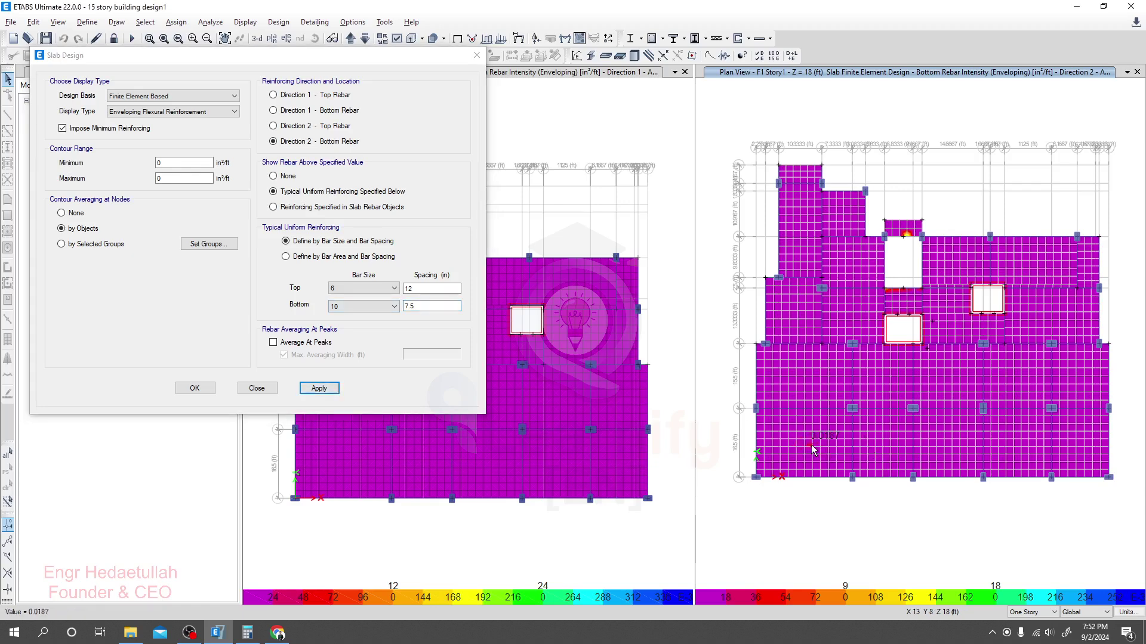
mouse_move(811, 445)
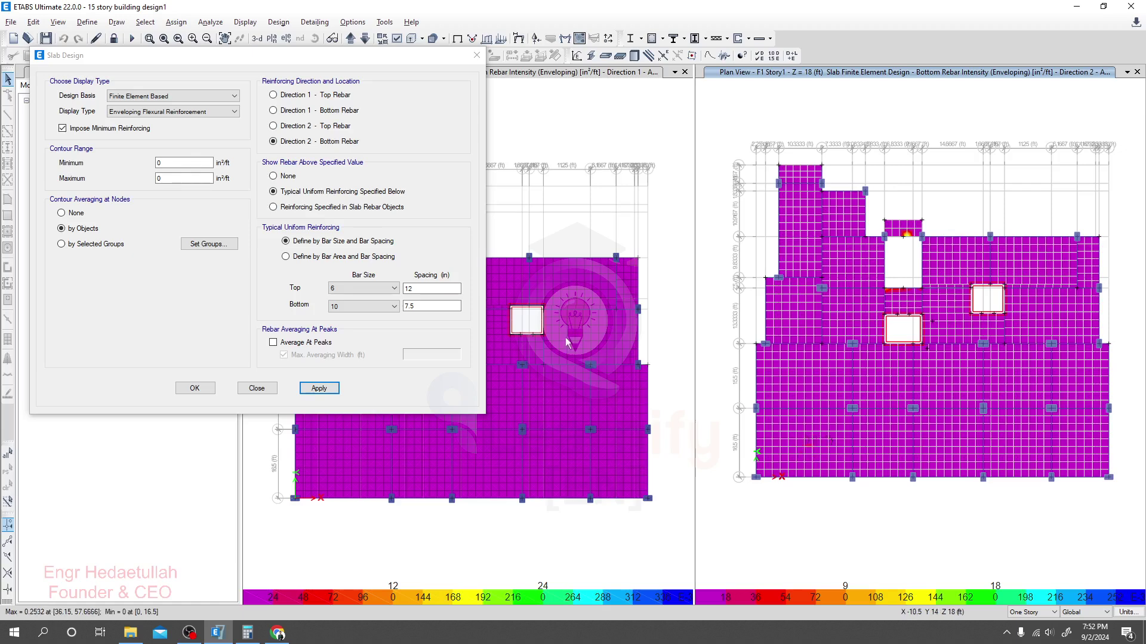
drag(417, 307, 400, 303)
text(6)
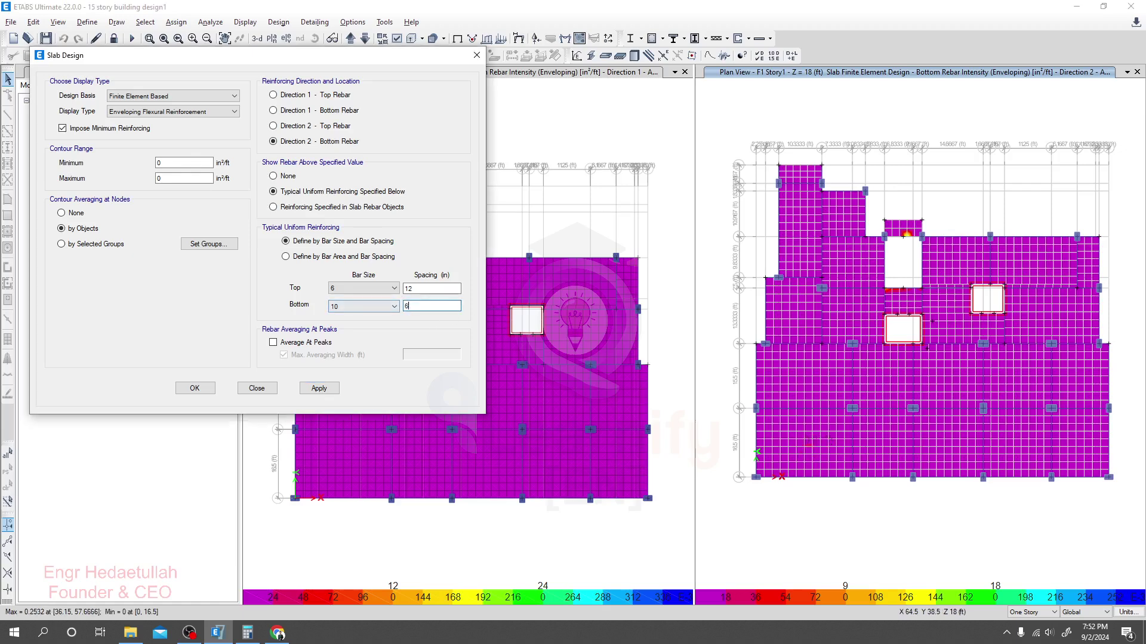
click(323, 390)
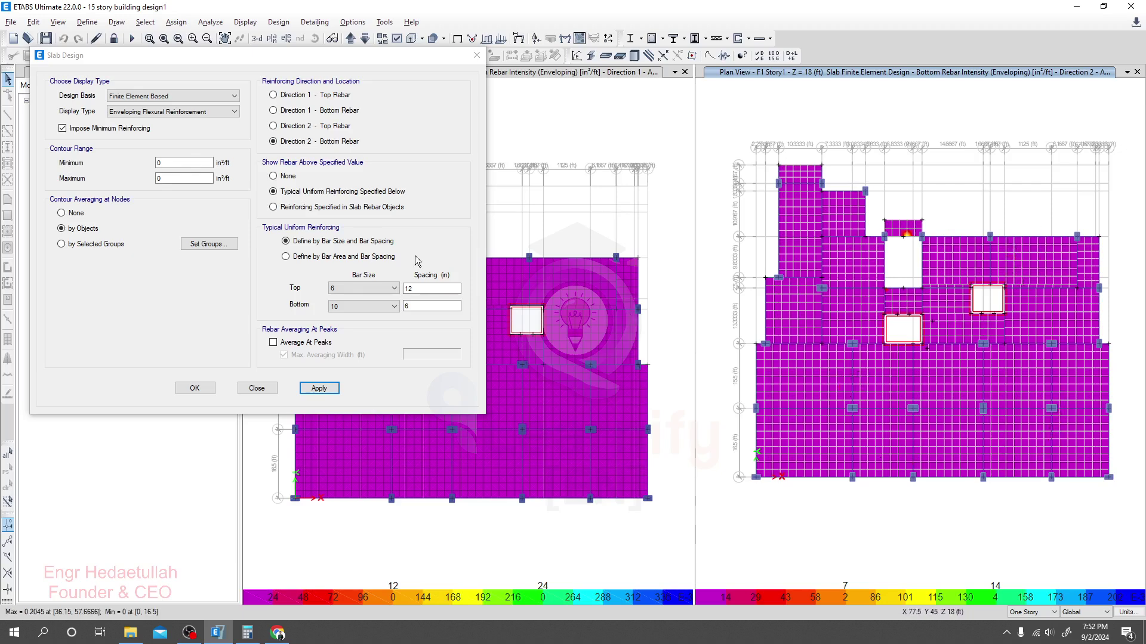
click(422, 304)
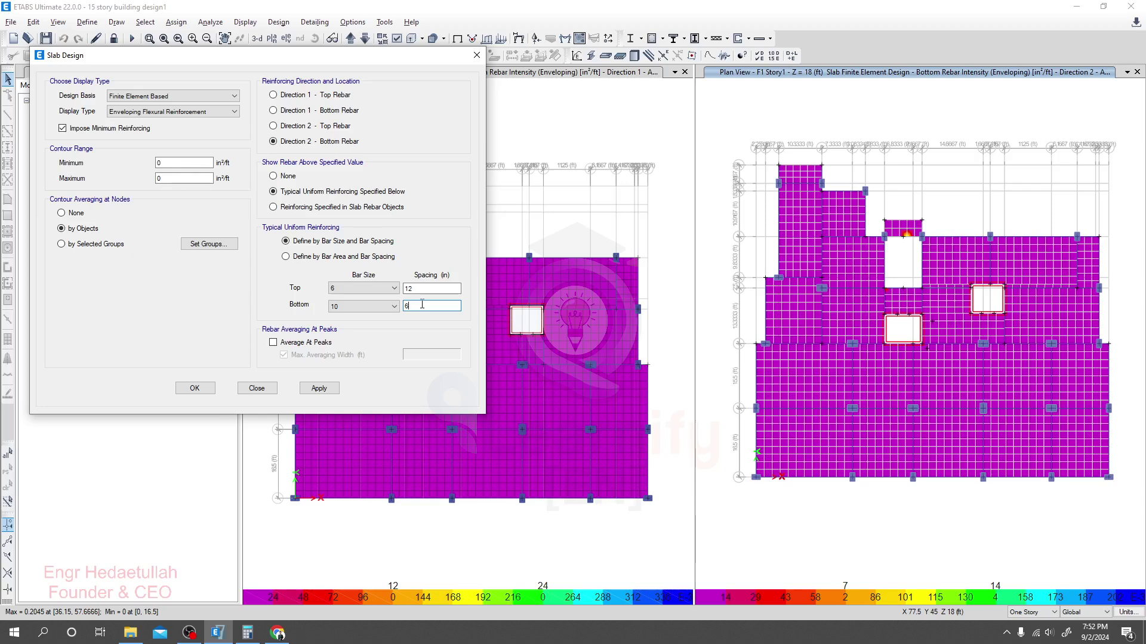
Launch the Epic Pen app and choose its drawing pen for annotating over the slab plan
click(43, 633)
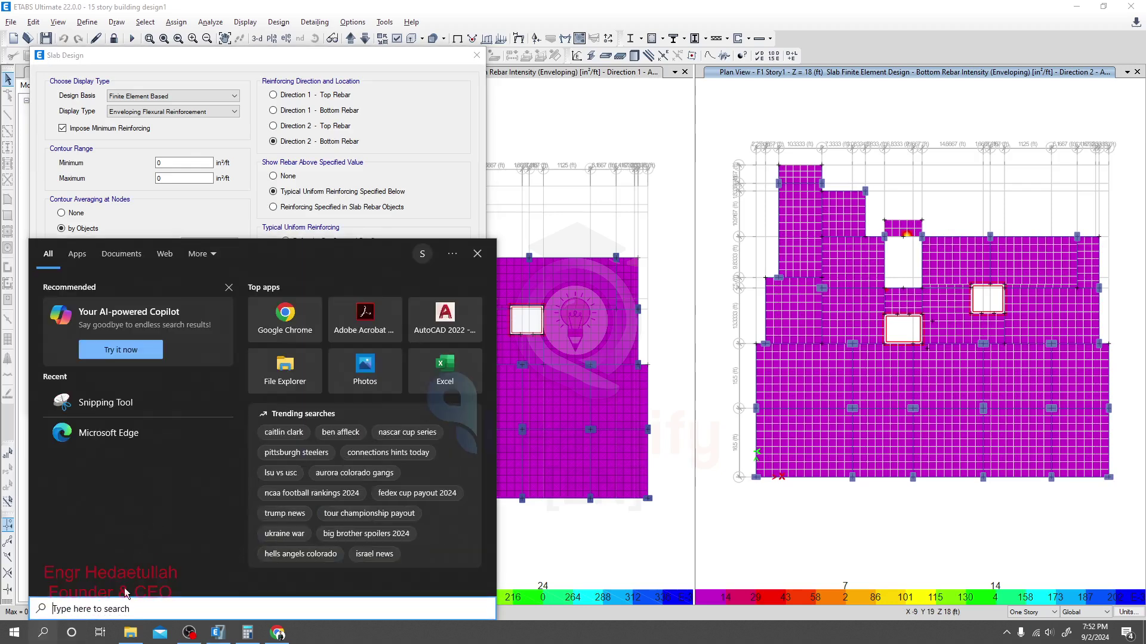
text(pen)
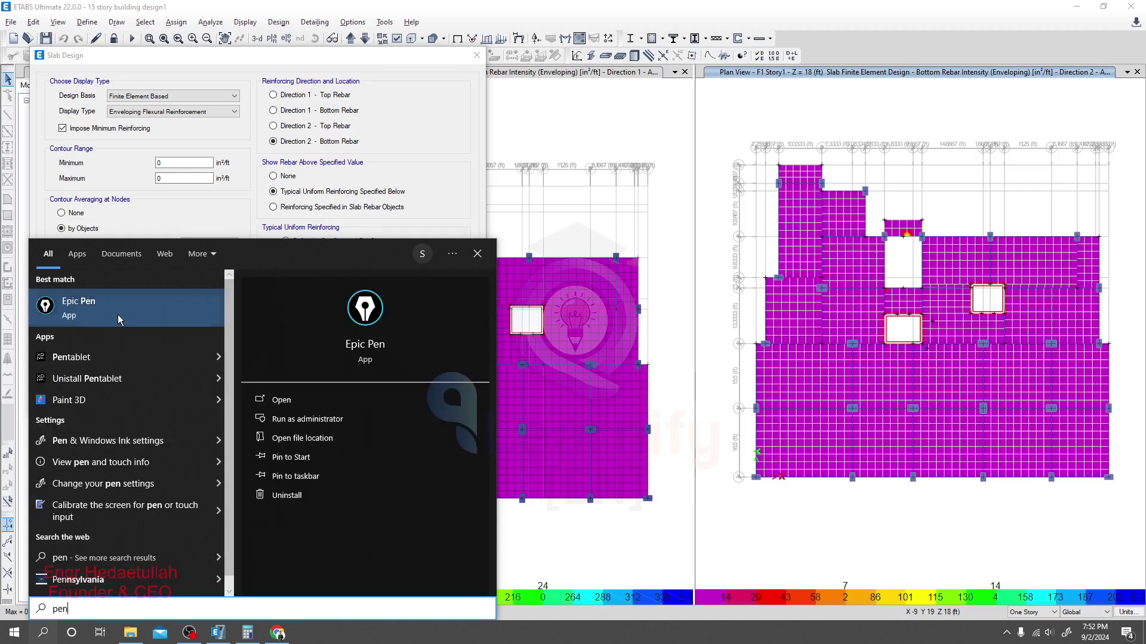
key(Return)
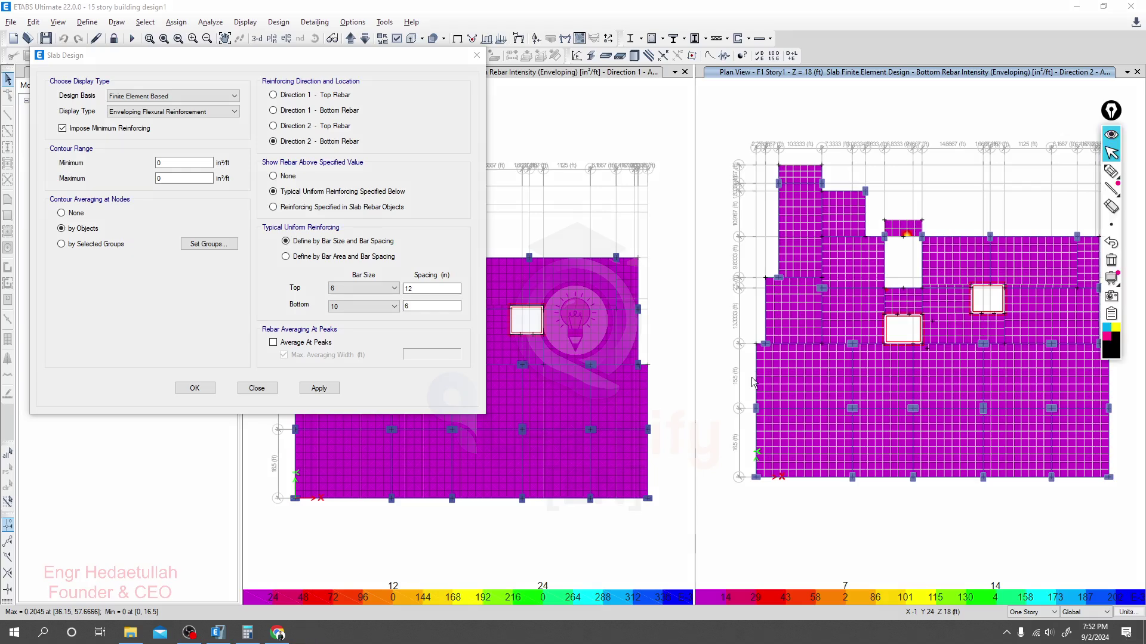
click(1111, 171)
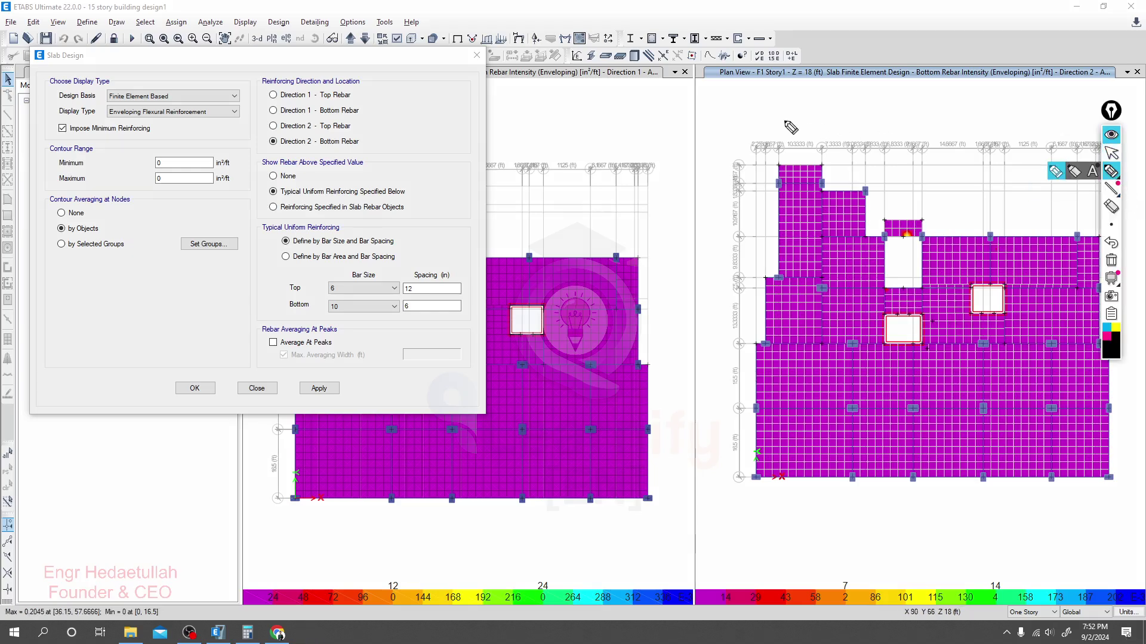
Sketch a straight bar with bent bars above and below it over the Direction 2 plan, circle a bar end, add cross marks, and stop drawing
drag(766, 116, 966, 116)
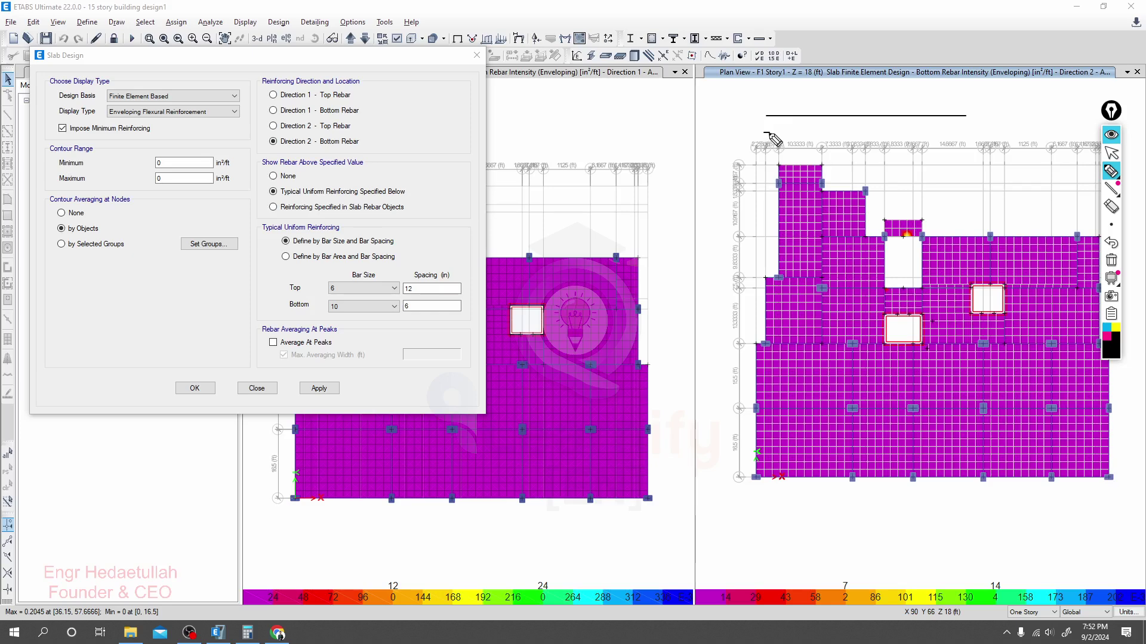
mouse_move(771, 134)
mouse_down()
mouse_move(921, 140)
mouse_move(967, 119)
mouse_up()
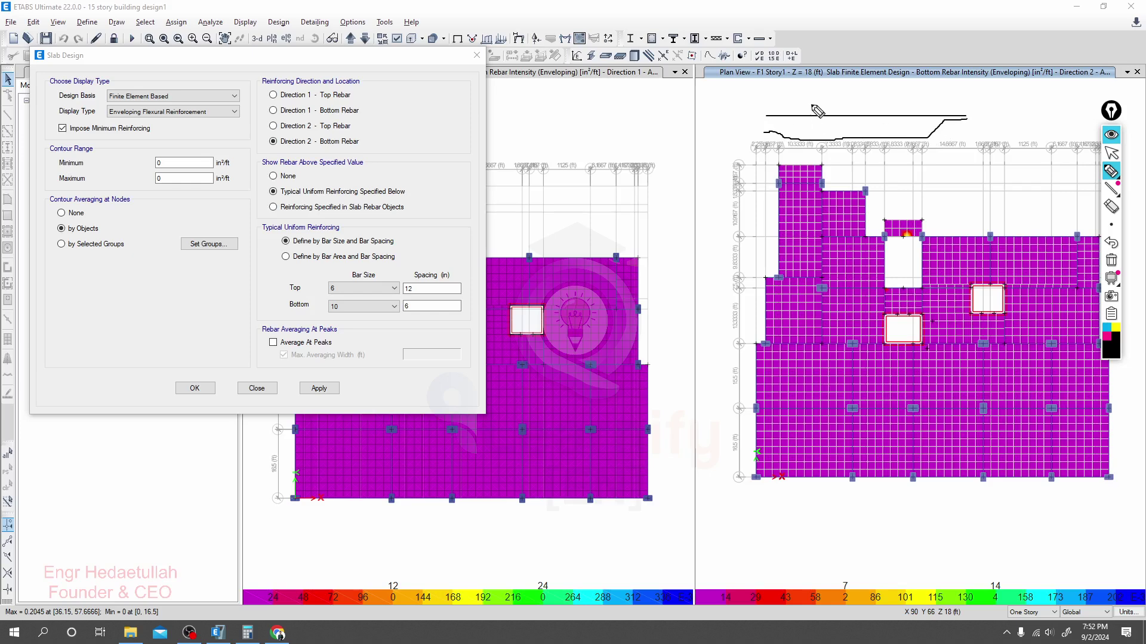
mouse_move(802, 107)
mouse_down()
mouse_move(910, 108)
mouse_move(958, 91)
mouse_up()
drag(804, 108, 756, 91)
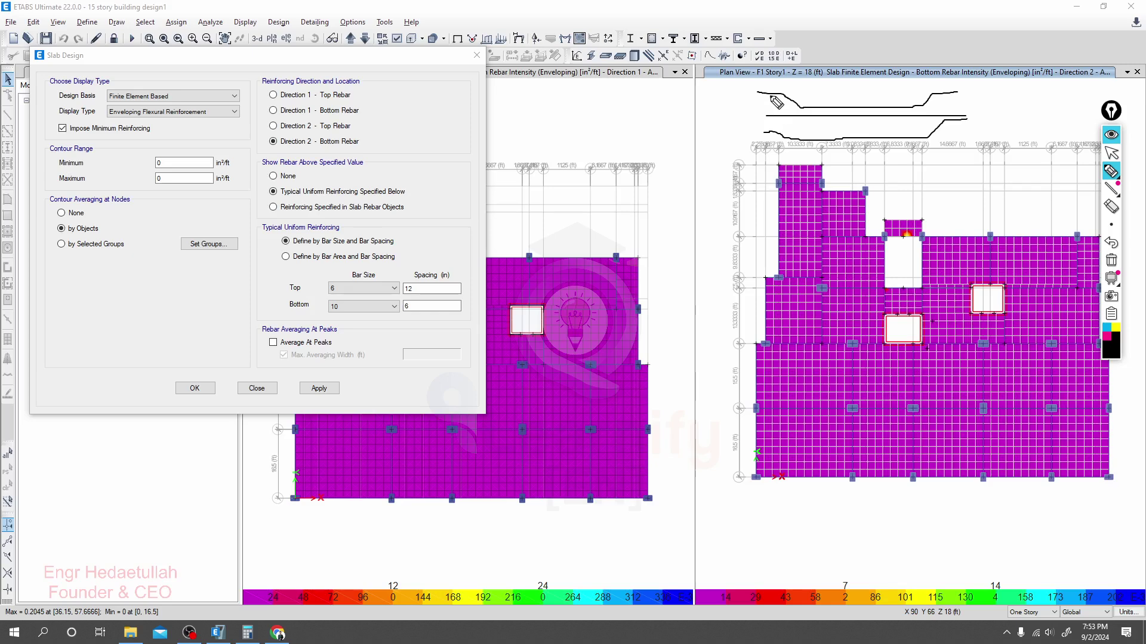
mouse_move(758, 92)
mouse_down()
mouse_move(785, 106)
mouse_move(753, 88)
mouse_move(782, 106)
mouse_move(764, 89)
mouse_up()
drag(789, 135, 737, 129)
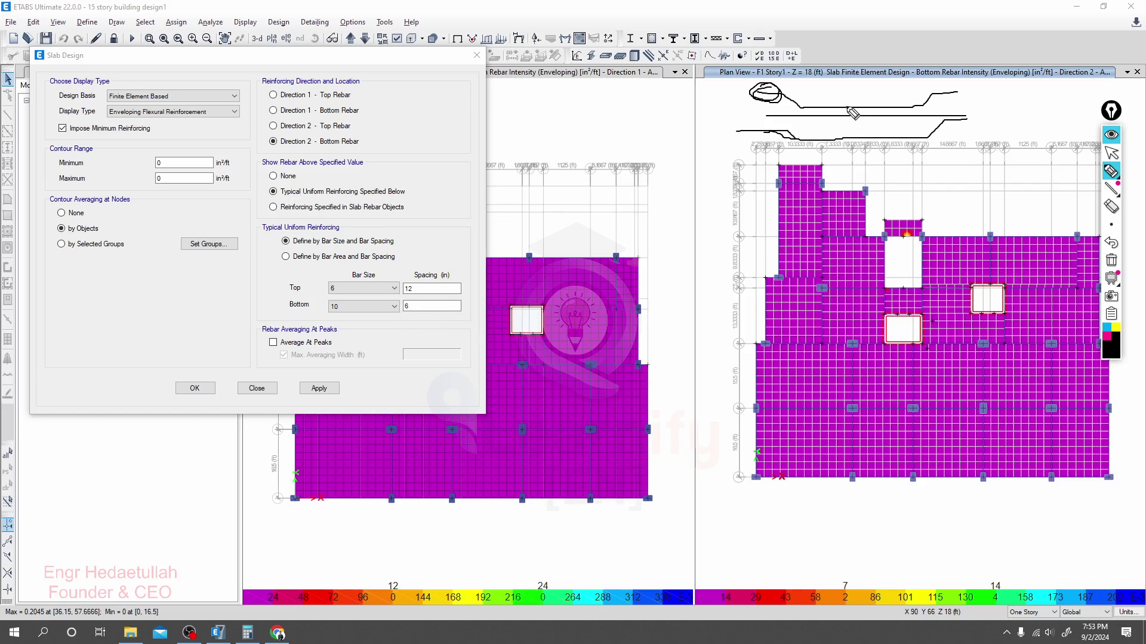
drag(846, 107, 861, 92)
mouse_move(855, 144)
mouse_down()
mouse_move(867, 128)
mouse_move(843, 148)
mouse_move(884, 139)
mouse_move(893, 120)
mouse_up()
drag(944, 93, 938, 135)
mouse_move(954, 87)
mouse_down()
mouse_move(935, 111)
mouse_move(981, 92)
mouse_move(921, 98)
mouse_move(983, 99)
mouse_move(951, 126)
mouse_move(987, 118)
mouse_up()
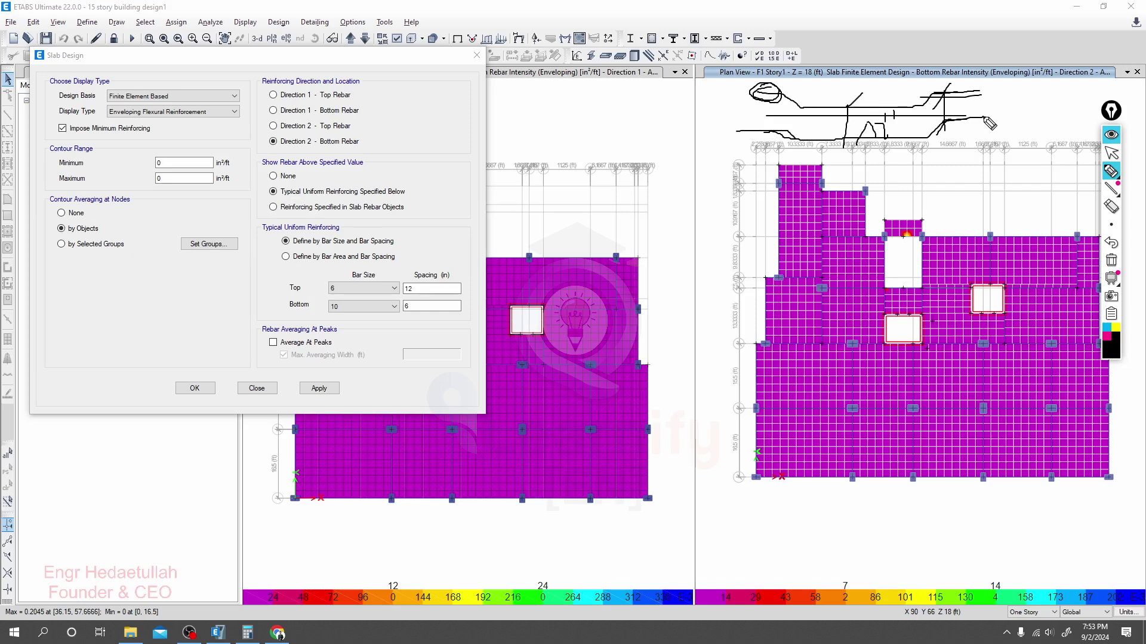
click(1111, 153)
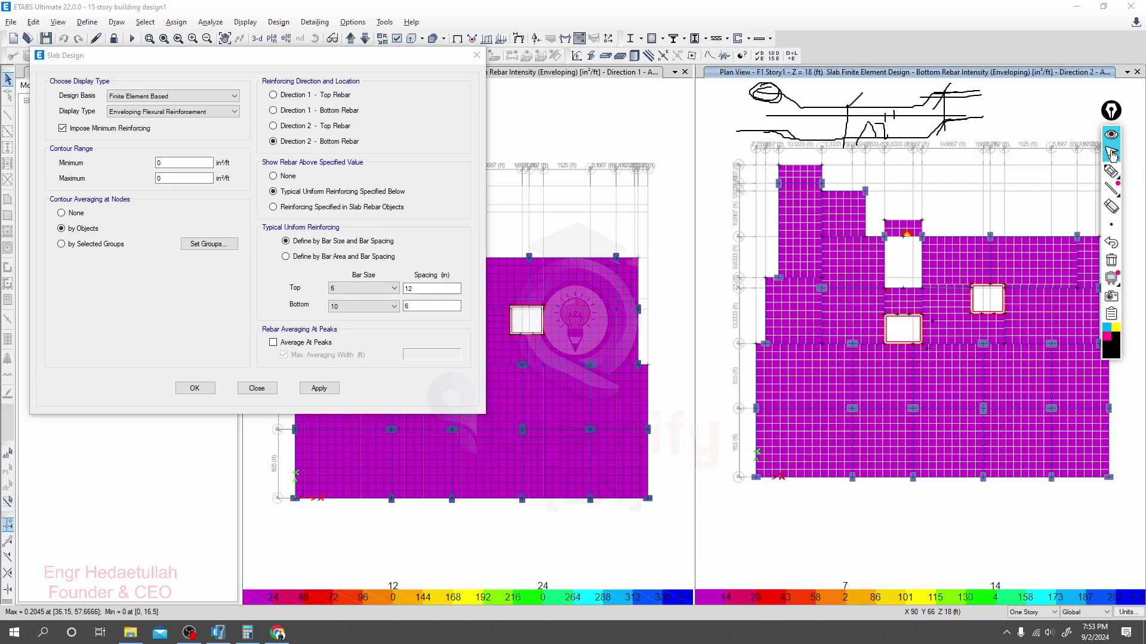
Show Direction 2 top rebar above typical uniform reinforcing of top bar size 10 at 12 in spacing
click(298, 128)
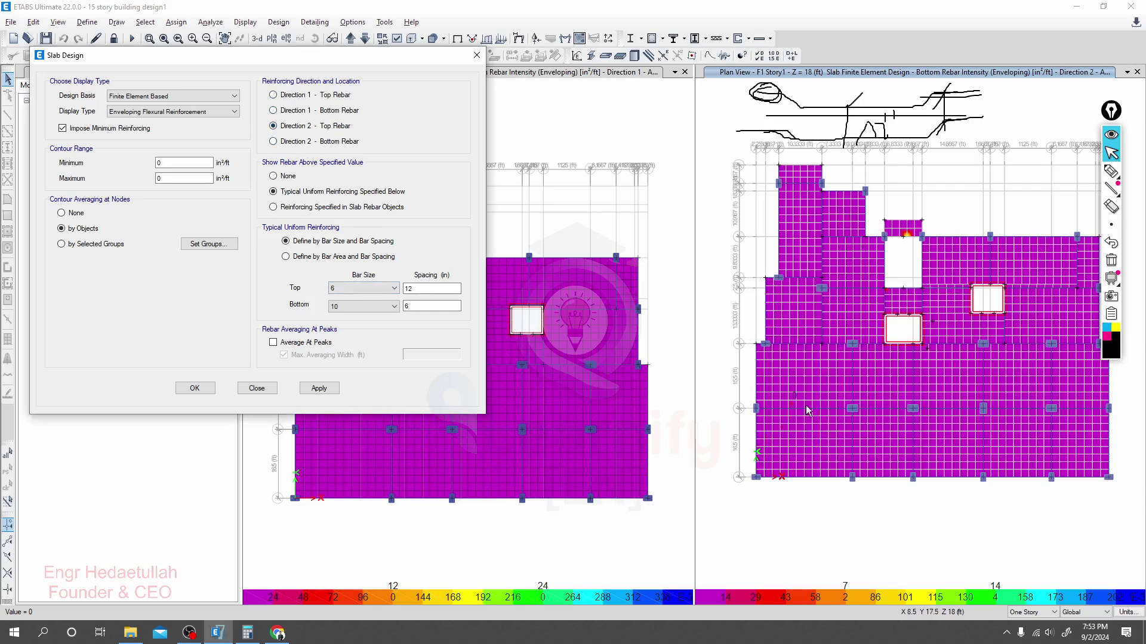
click(405, 306)
text(6)
click(370, 288)
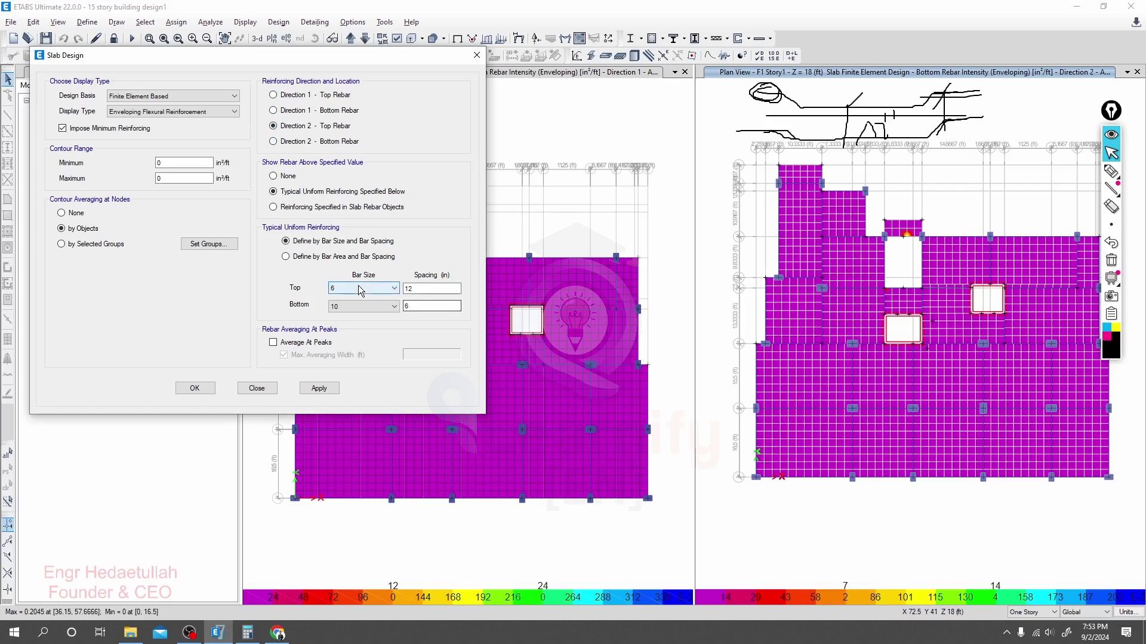
click(356, 317)
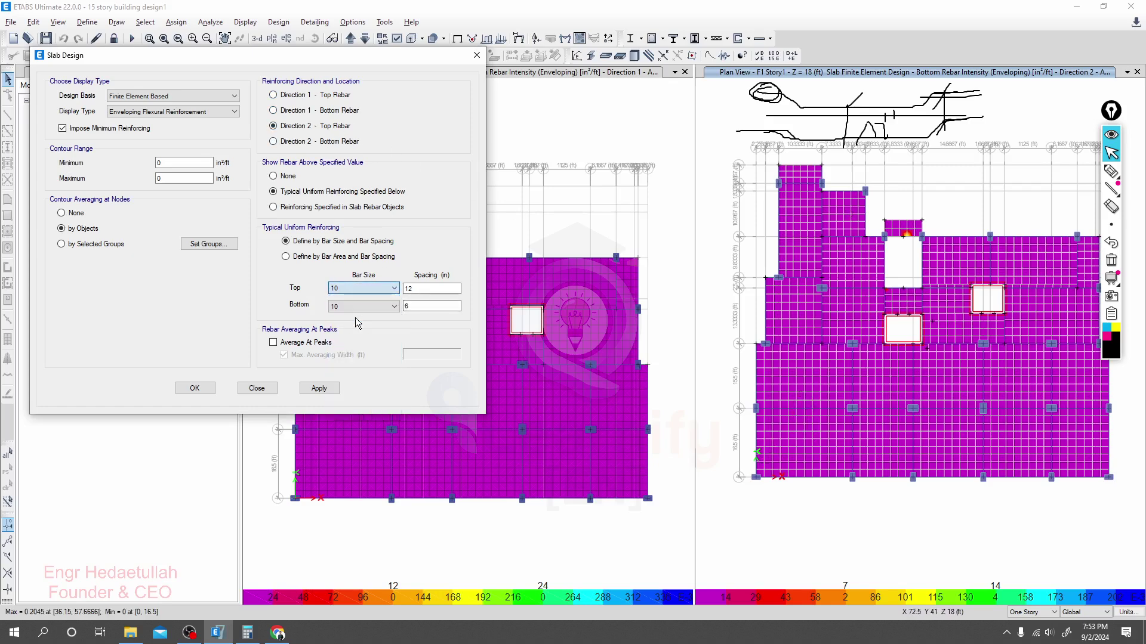
double_click(422, 290)
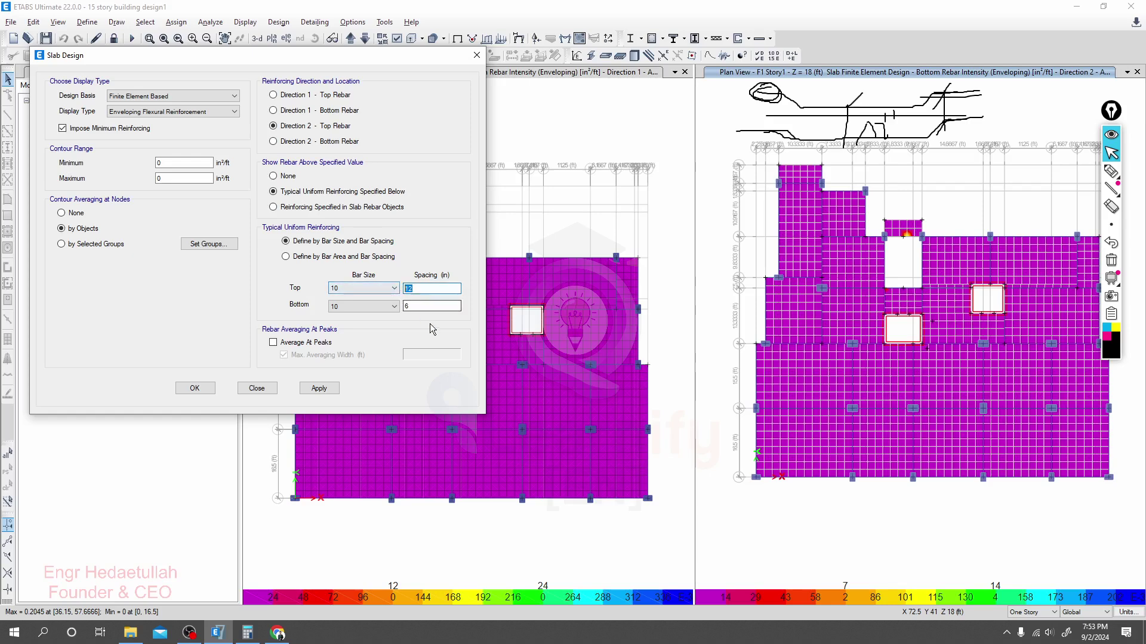
click(320, 389)
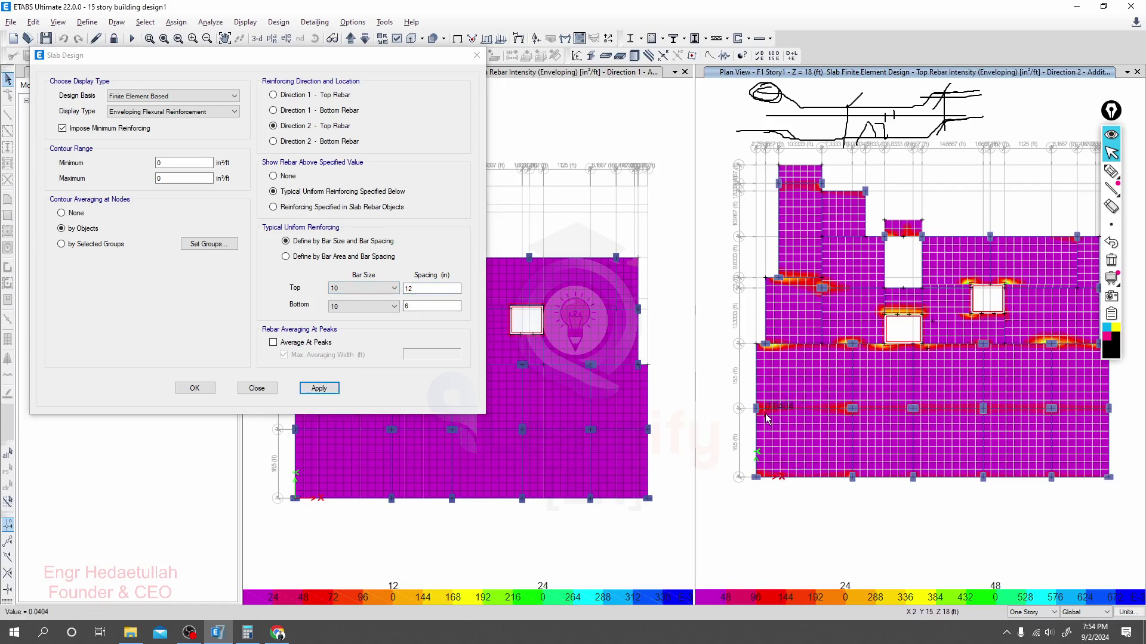
Set the top bar spacing to 6 in, update the Direction 2 top rebar display, and inspect the extra rebar zones along the support lines
double_click(411, 290)
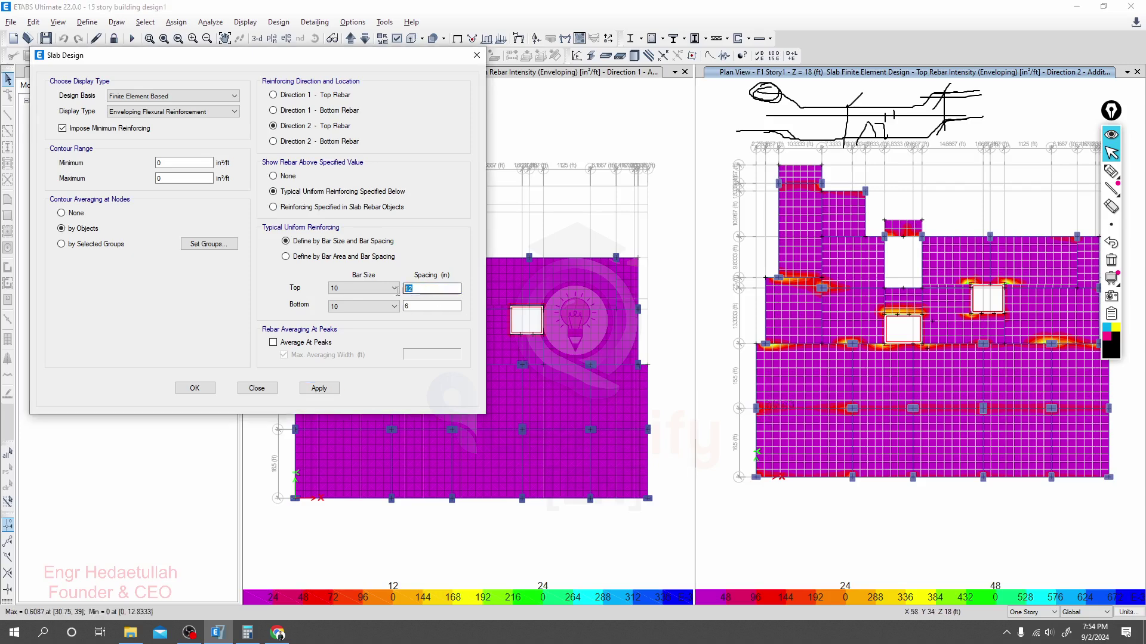
text(6)
click(320, 388)
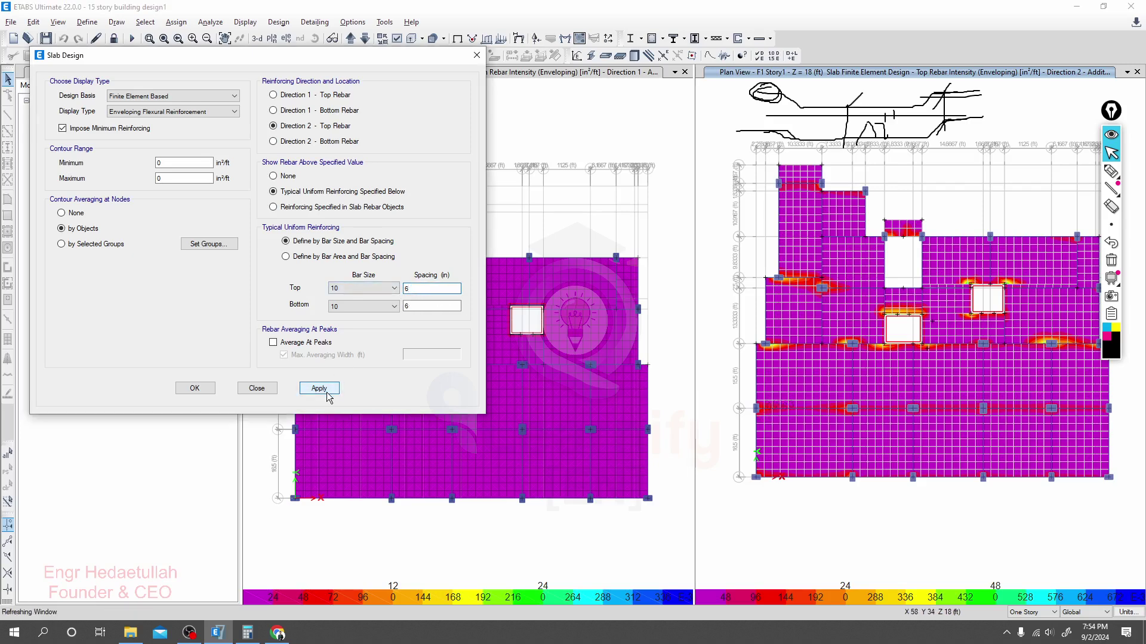
click(797, 435)
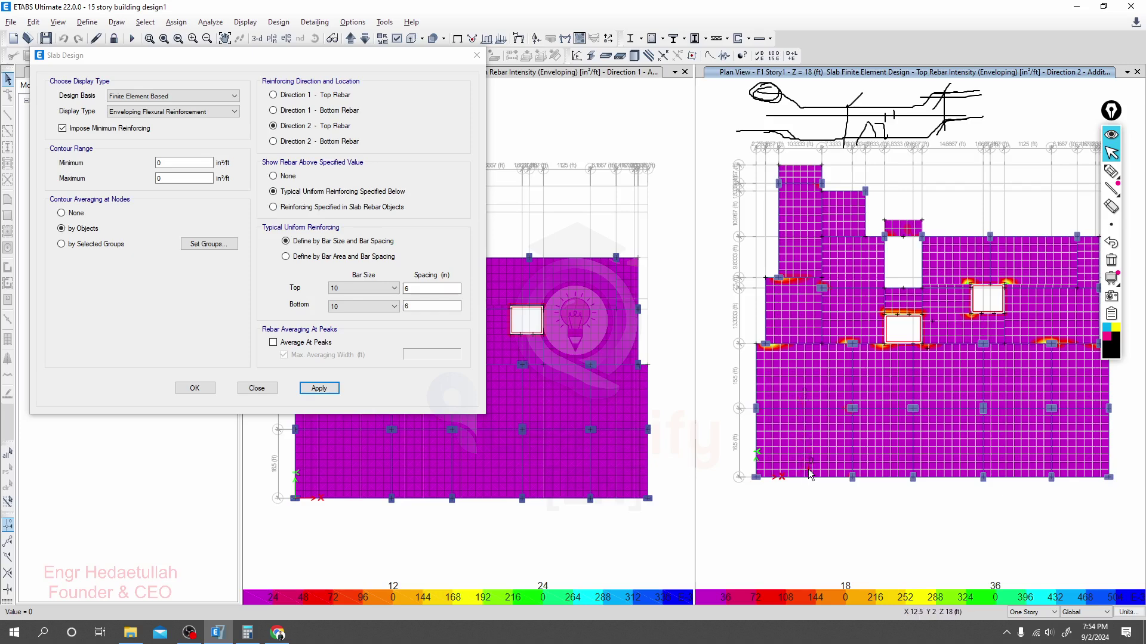
mouse_move(772, 350)
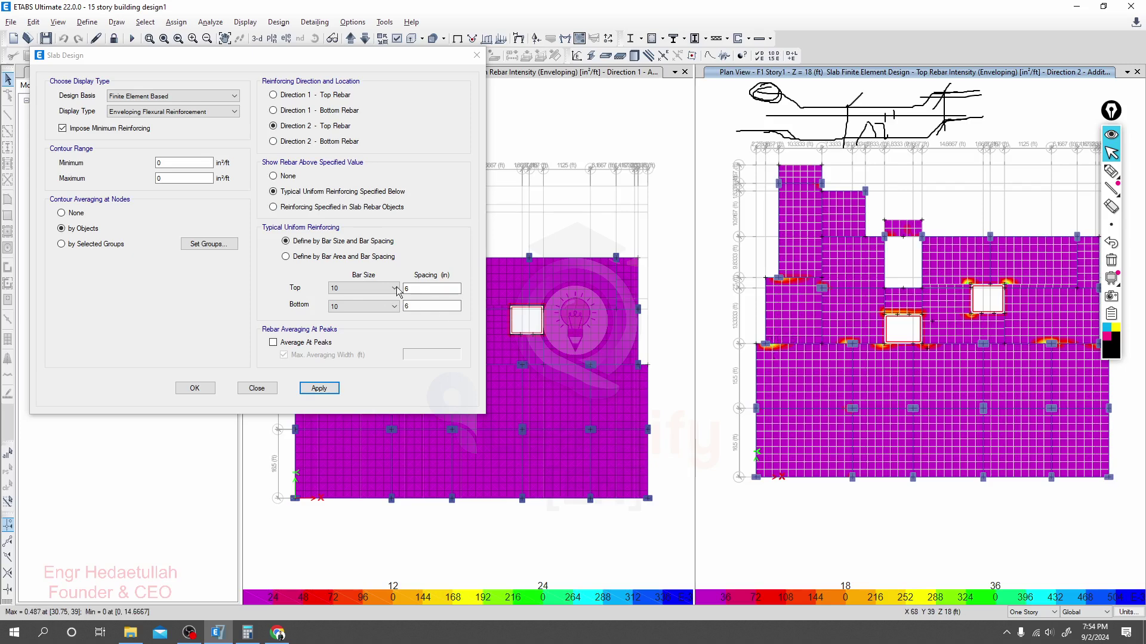
Try a top bar spacing of 4 in, then return it to 6 in, updating the Direction 2 top rebar display for each
double_click(416, 289)
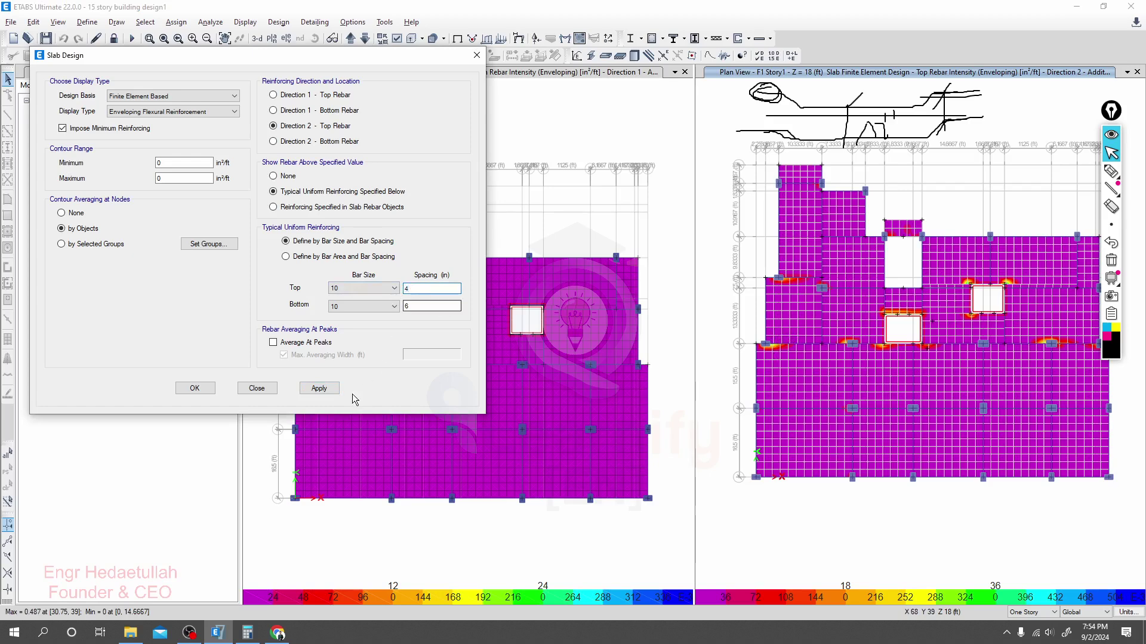
click(321, 389)
click(772, 351)
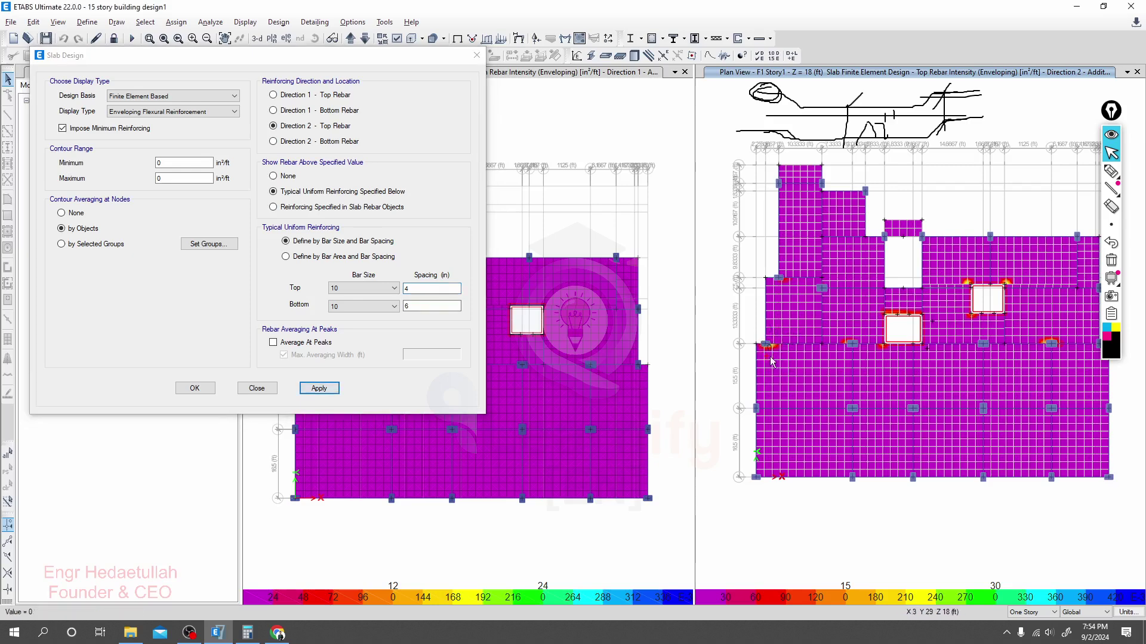
click(430, 291)
double_click(431, 292)
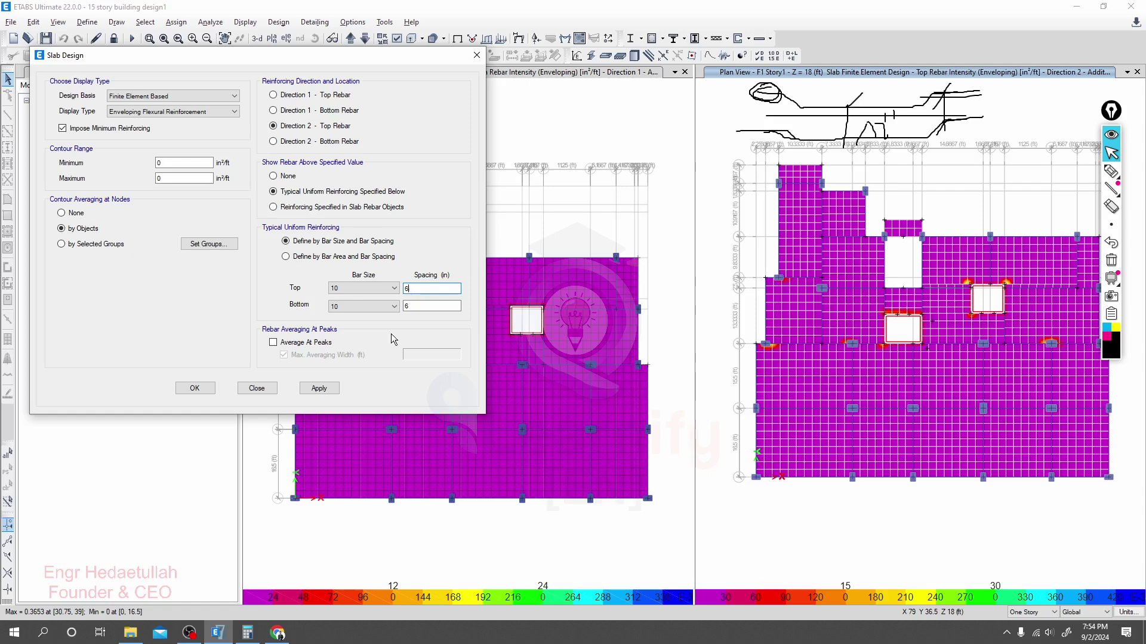
click(319, 389)
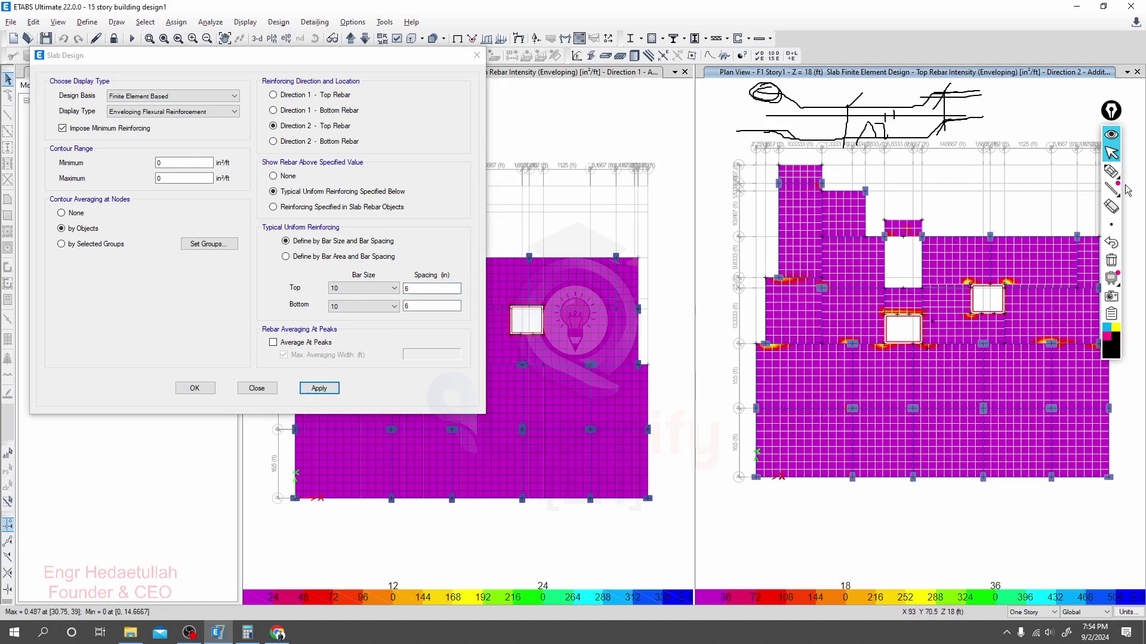
Annotate the bar sketch with a spacing mark labelled 12' between the bar lines
click(1111, 171)
mouse_move(983, 88)
mouse_down()
mouse_move(993, 90)
mouse_move(991, 121)
mouse_move(1022, 102)
mouse_up()
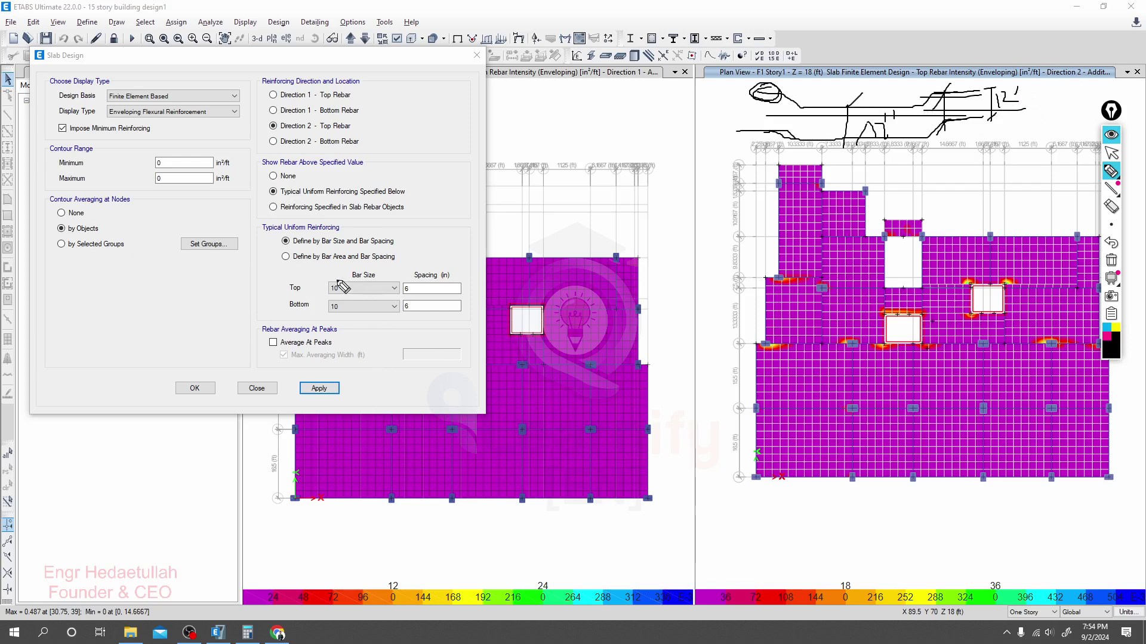
Circle the top bar size of 10 and display the Direction 1 top rebar above the typical uniform reinforcing
drag(341, 286, 341, 275)
click(1112, 152)
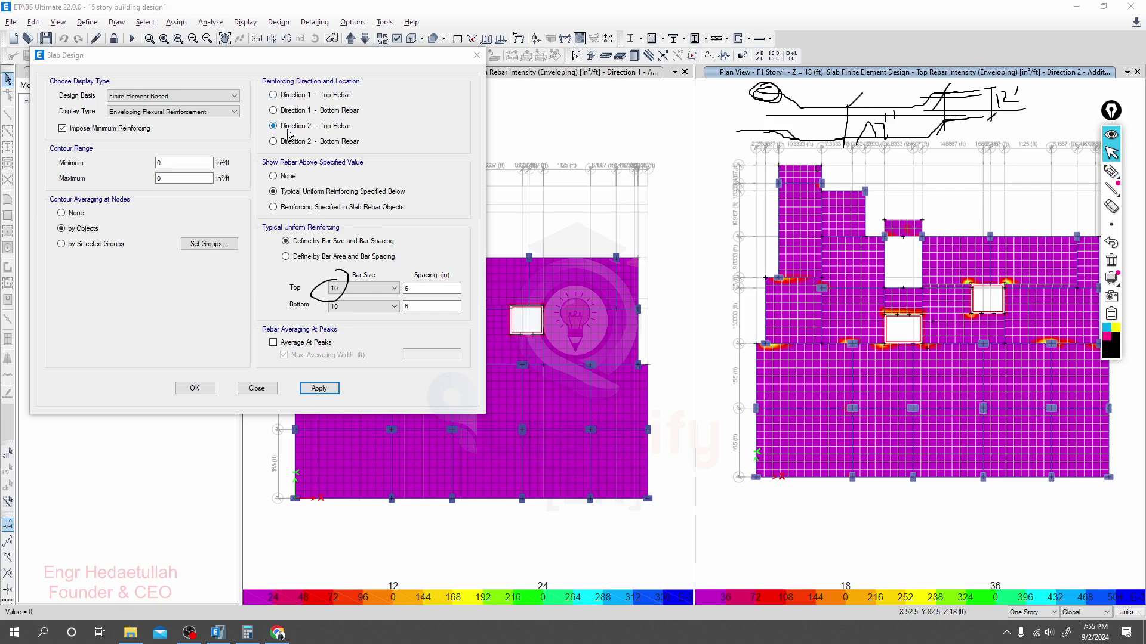
click(298, 95)
click(317, 390)
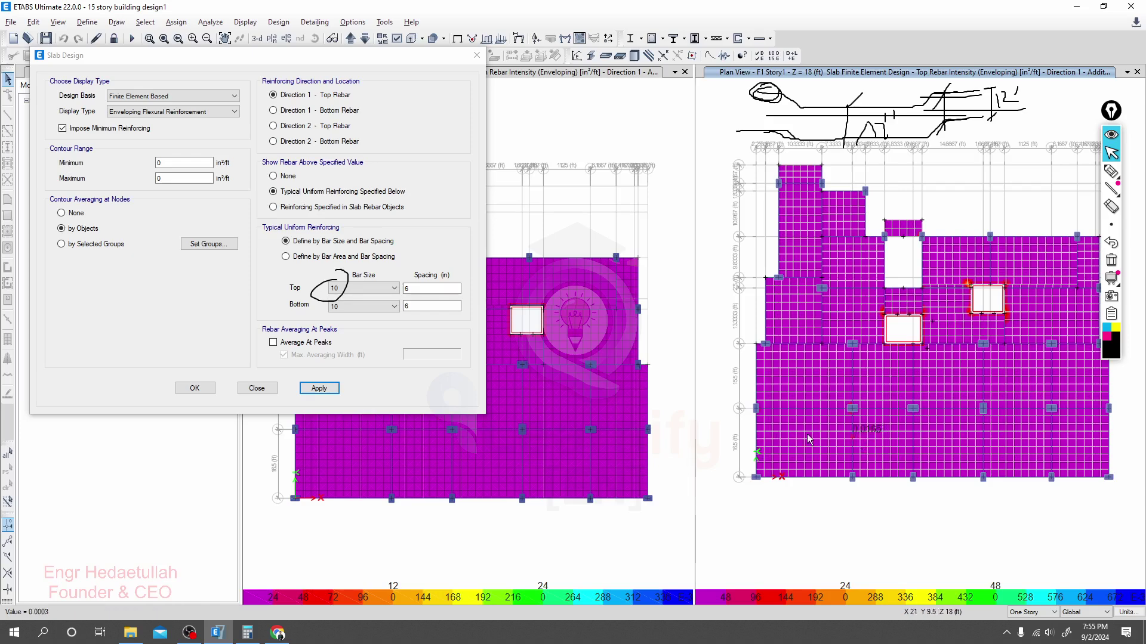
click(420, 289)
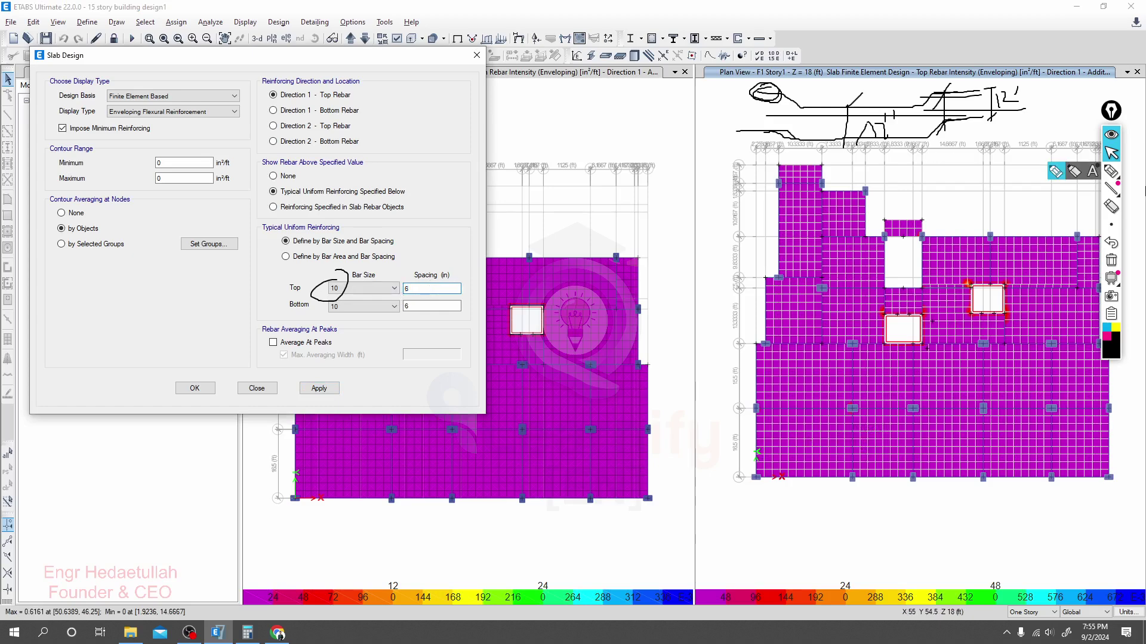
Handwrite a large 4 over the plan and add a 6 note and extra bar lines to the bar sketch
click(1111, 172)
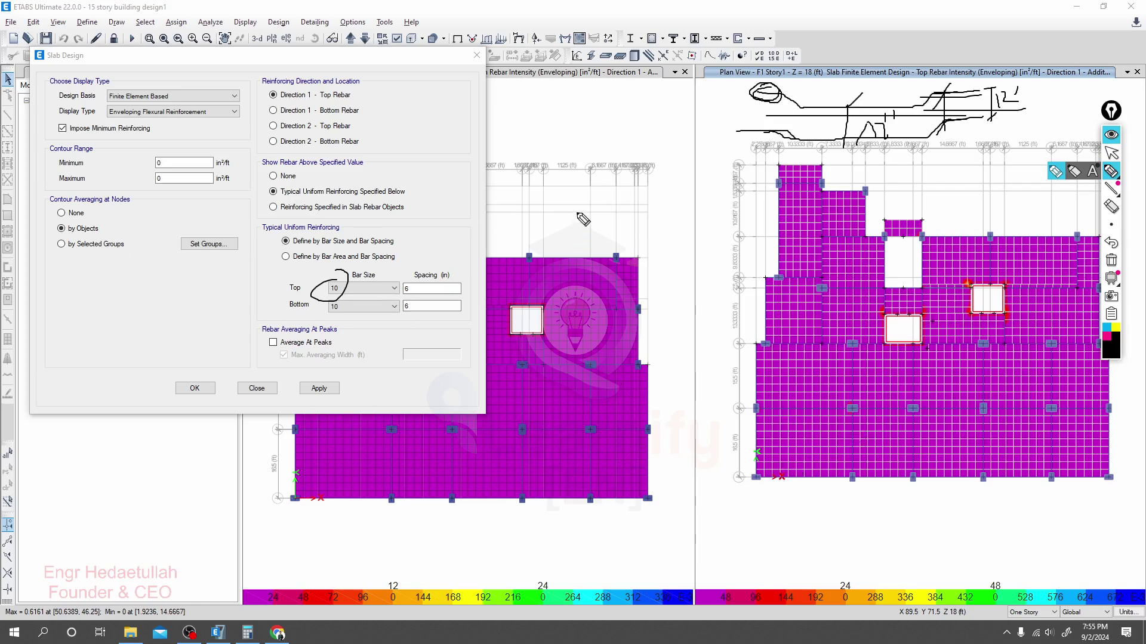
mouse_move(584, 178)
mouse_down()
mouse_move(553, 224)
mouse_move(573, 221)
mouse_move(582, 187)
mouse_up()
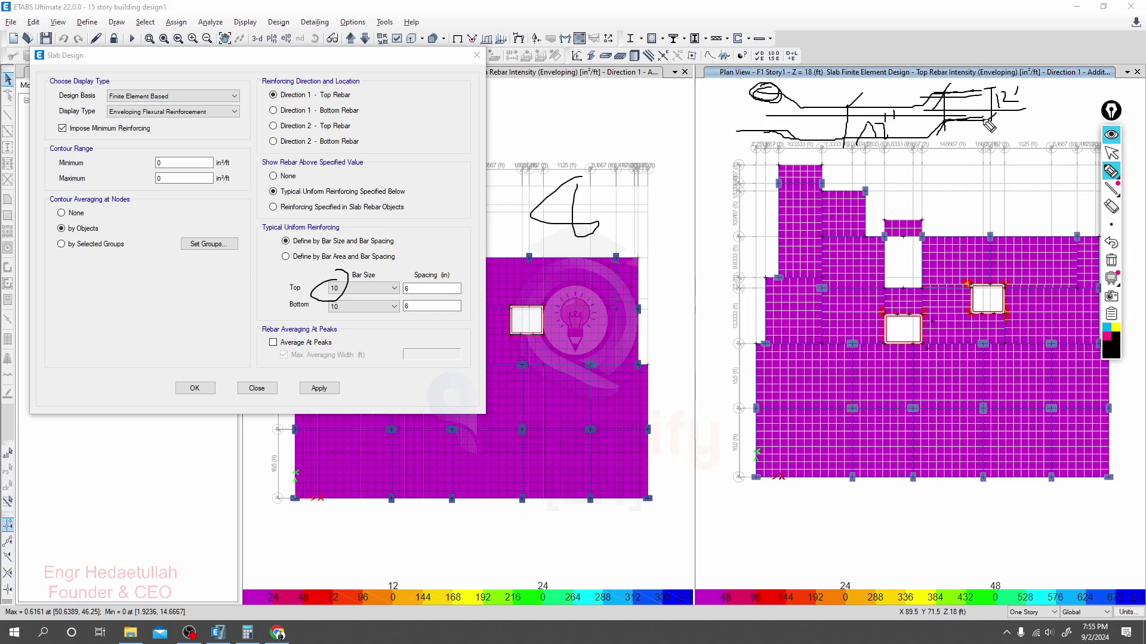
mouse_move(1045, 91)
mouse_down()
mouse_move(1053, 103)
mouse_move(1072, 76)
mouse_up()
drag(936, 113, 1022, 109)
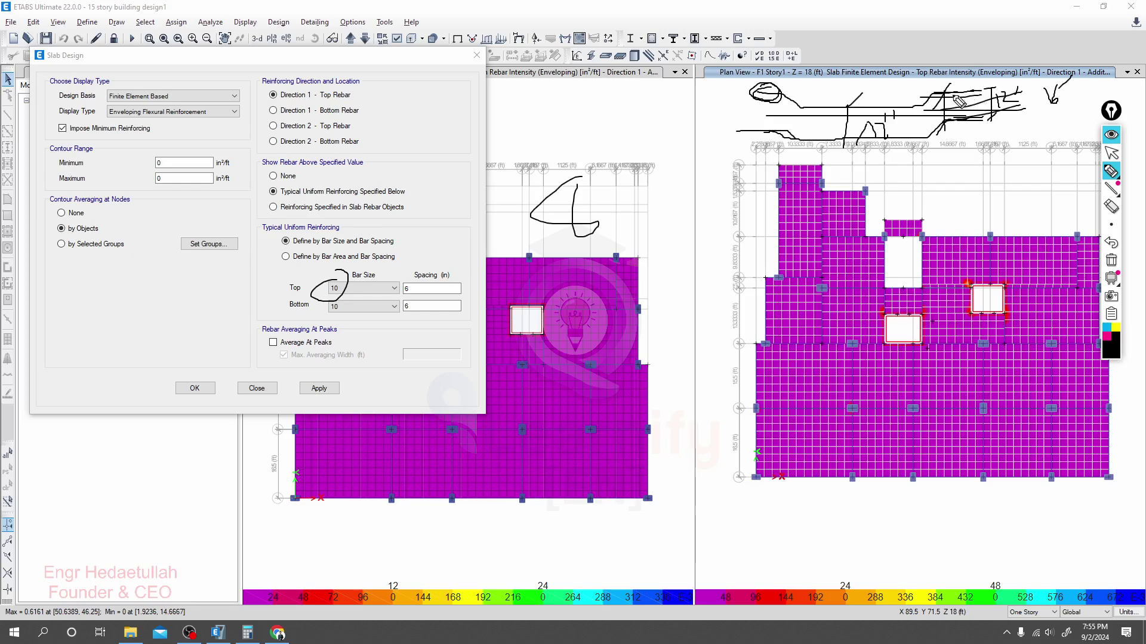
drag(958, 102, 1009, 125)
Sketch a second group of four parallel bars with a crossing line and end bracket, and annotate it with a circled 16/3
drag(574, 115, 641, 115)
mouse_move(581, 141)
mouse_down()
mouse_move(651, 141)
mouse_move(632, 161)
mouse_move(659, 192)
mouse_up()
drag(616, 113, 610, 208)
drag(628, 138, 615, 154)
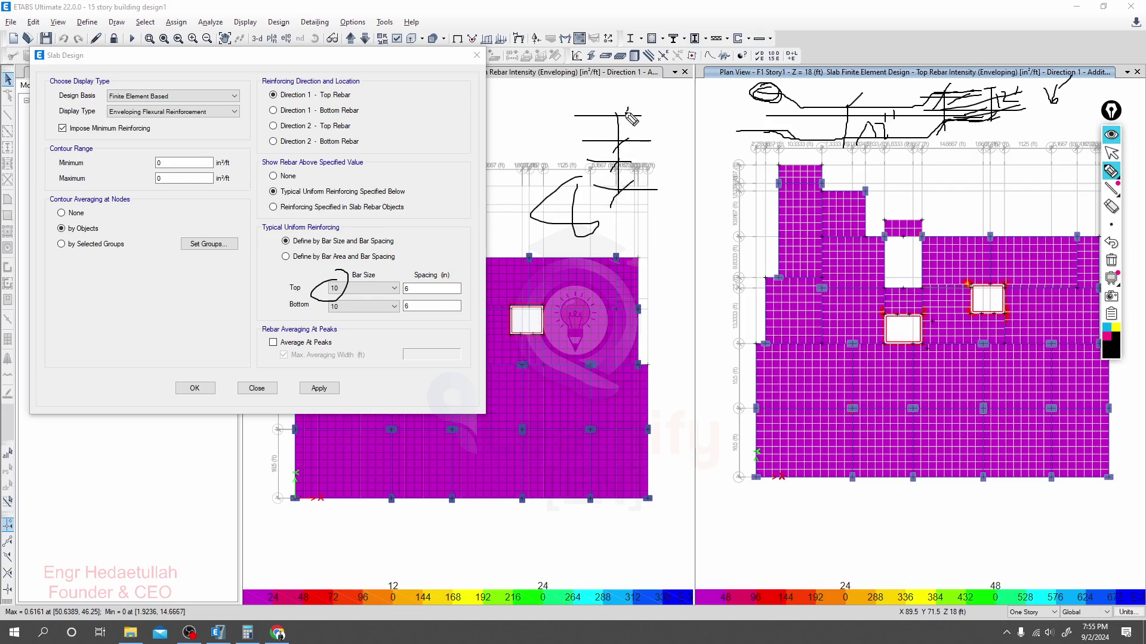
mouse_move(628, 108)
mouse_down()
mouse_move(613, 127)
mouse_move(663, 116)
mouse_move(666, 192)
mouse_move(651, 197)
mouse_up()
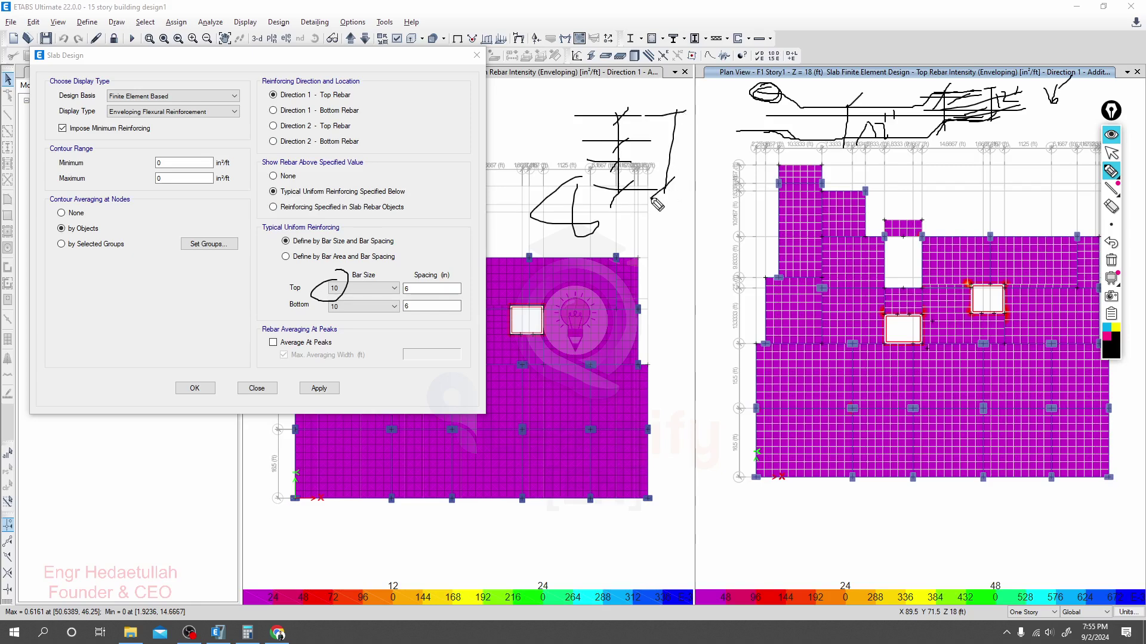
mouse_move(677, 113)
mouse_down()
mouse_move(695, 93)
mouse_move(693, 154)
mouse_up()
mouse_move(726, 125)
mouse_down()
mouse_move(706, 152)
mouse_move(714, 191)
mouse_move(746, 190)
mouse_move(733, 206)
mouse_move(686, 179)
mouse_move(694, 138)
mouse_up()
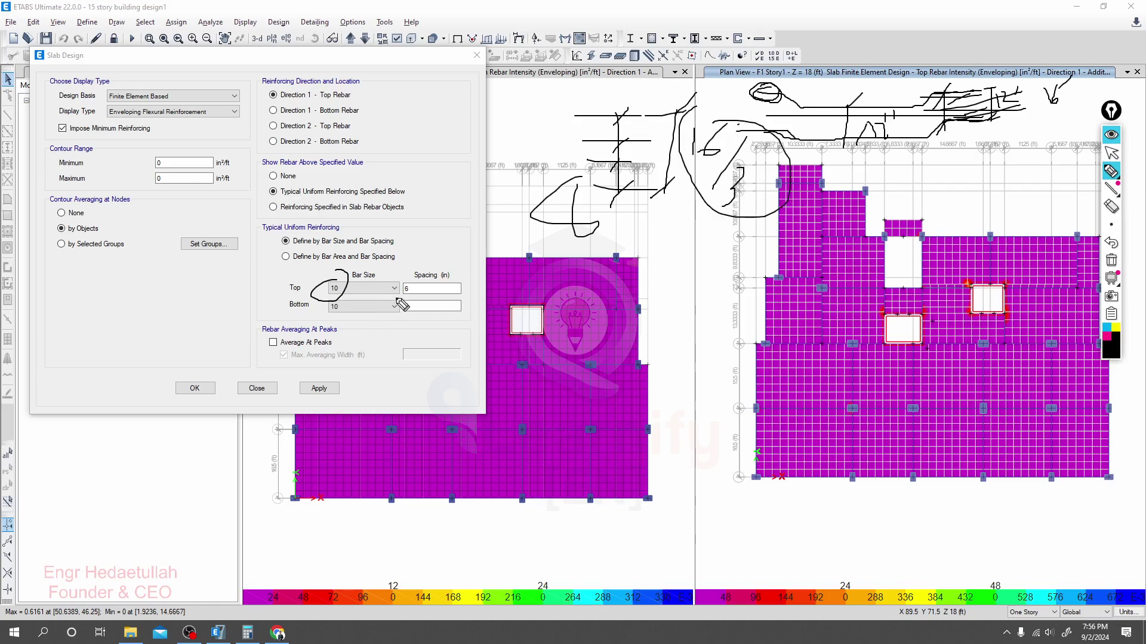
Mark the bottom bar spacing of 6 in, clear all annotations from the screen, and return to the normal pointer
mouse_move(412, 304)
mouse_down()
mouse_move(400, 309)
mouse_move(407, 317)
mouse_move(416, 307)
mouse_move(417, 318)
mouse_up()
click(1111, 260)
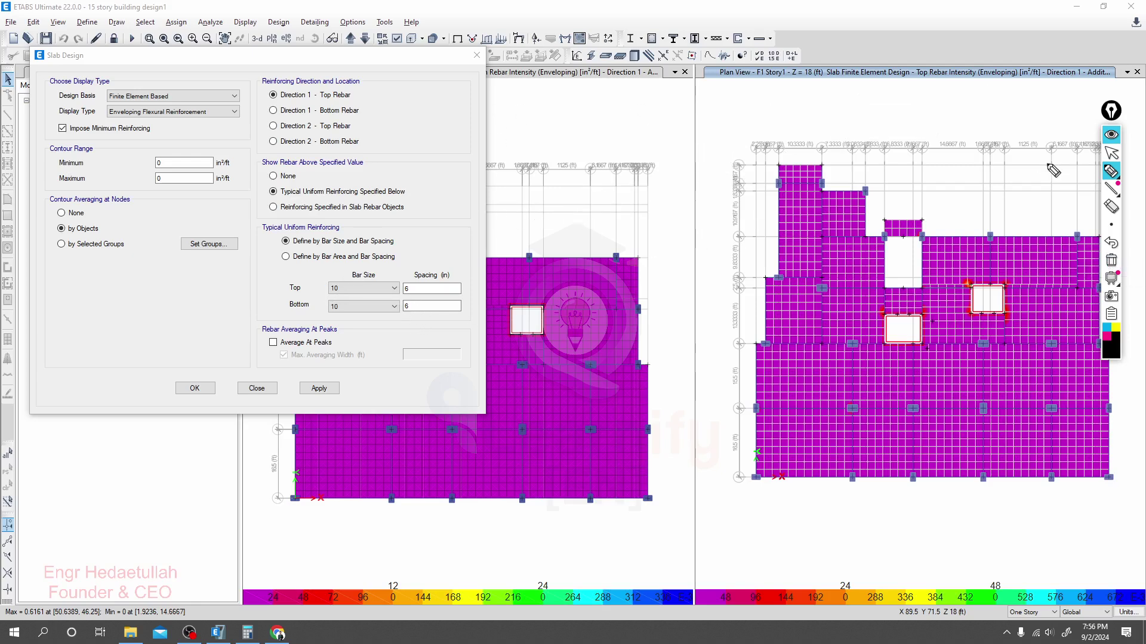
click(1111, 153)
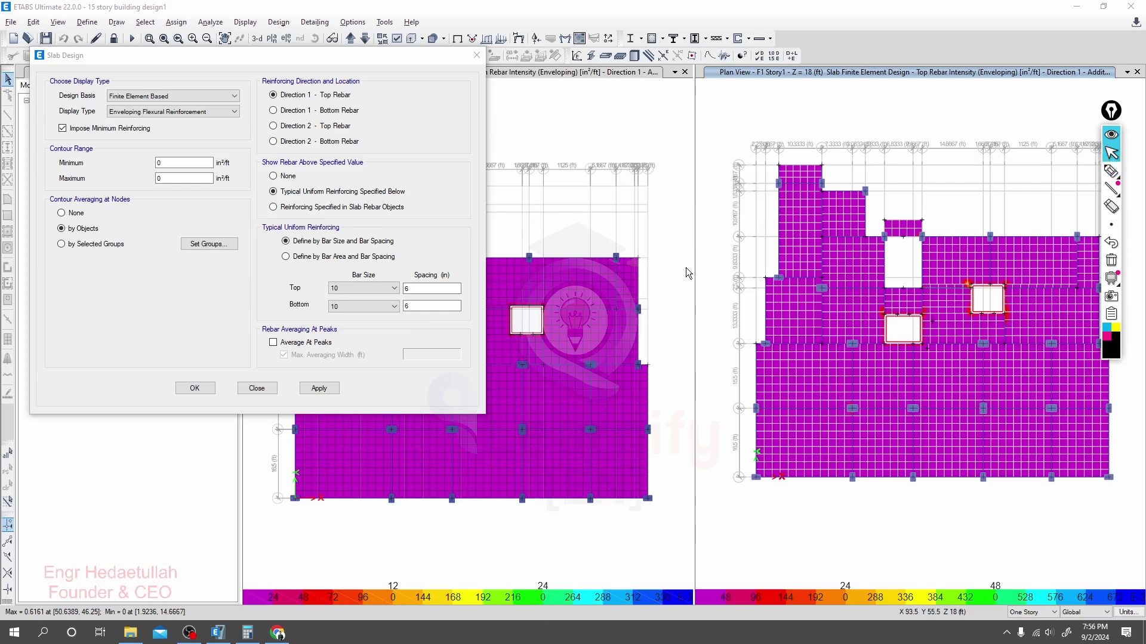